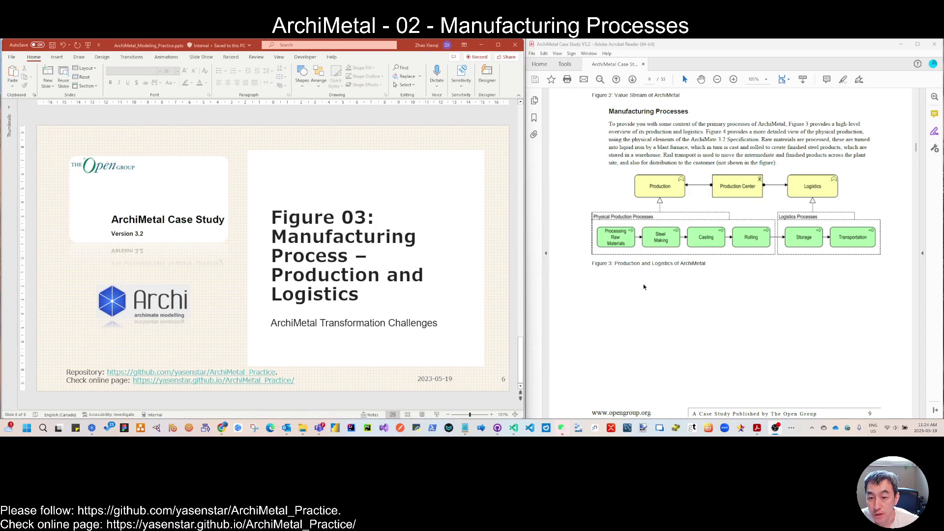
Step: Minimize PowerPoint and open the recent ArchiMetal-Practice.archimate model in Archi
scroll(644, 283, "down", 10)
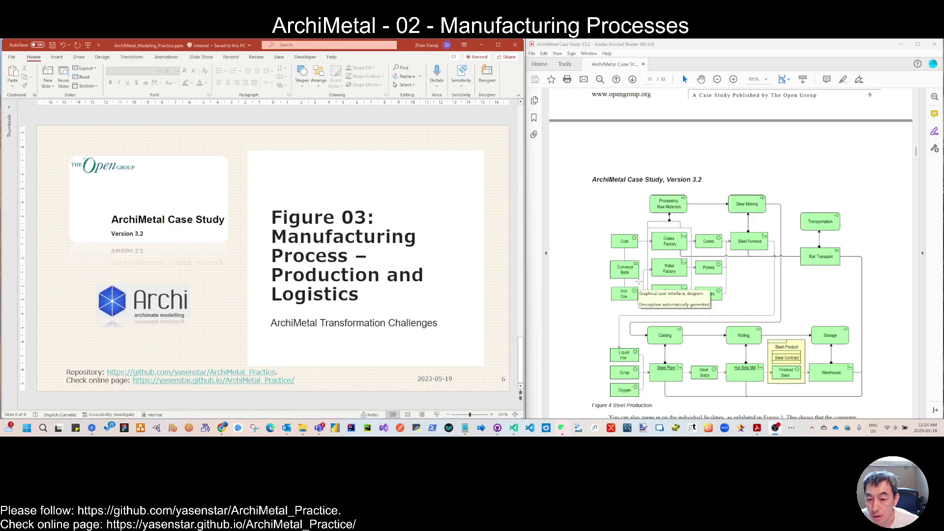
scroll(639, 281, "down", 3)
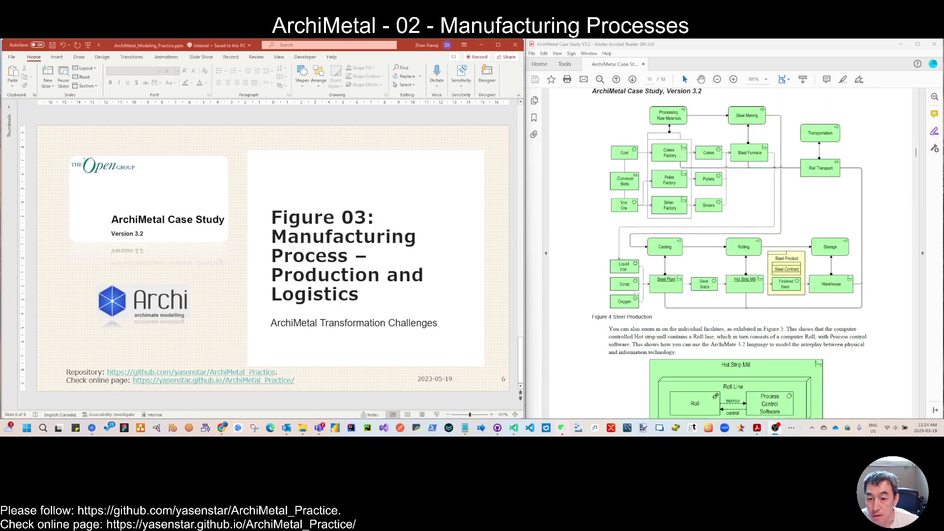
scroll(636, 294, "up", 10)
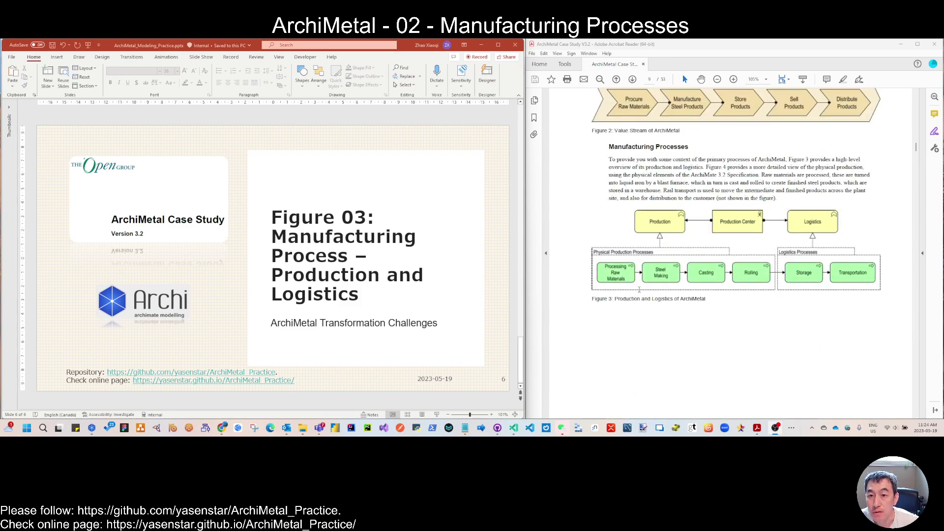
scroll(640, 182, "down", 1)
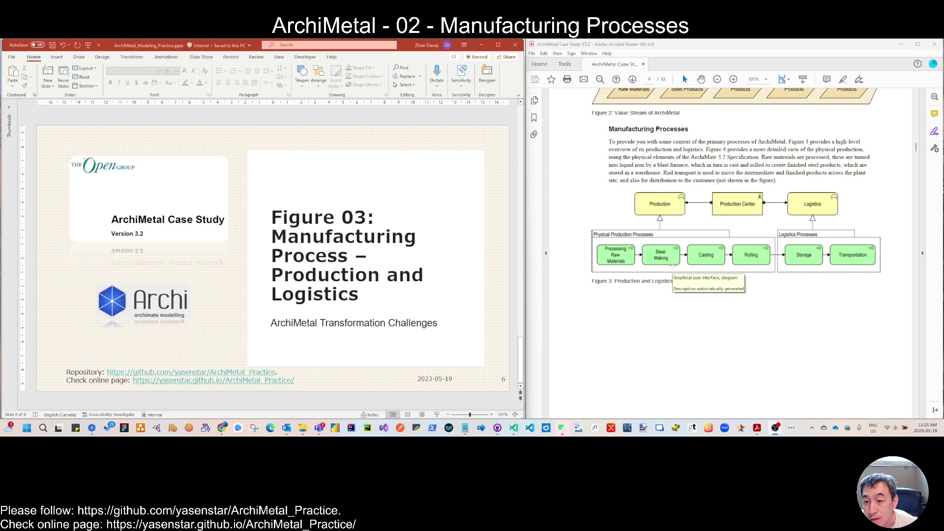
scroll(674, 265, "down", 8)
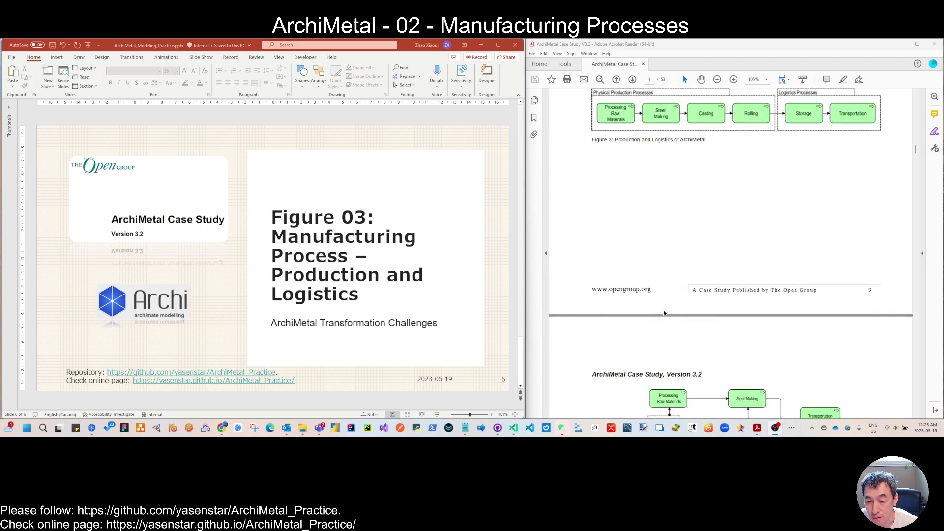
scroll(680, 293, "down", 2)
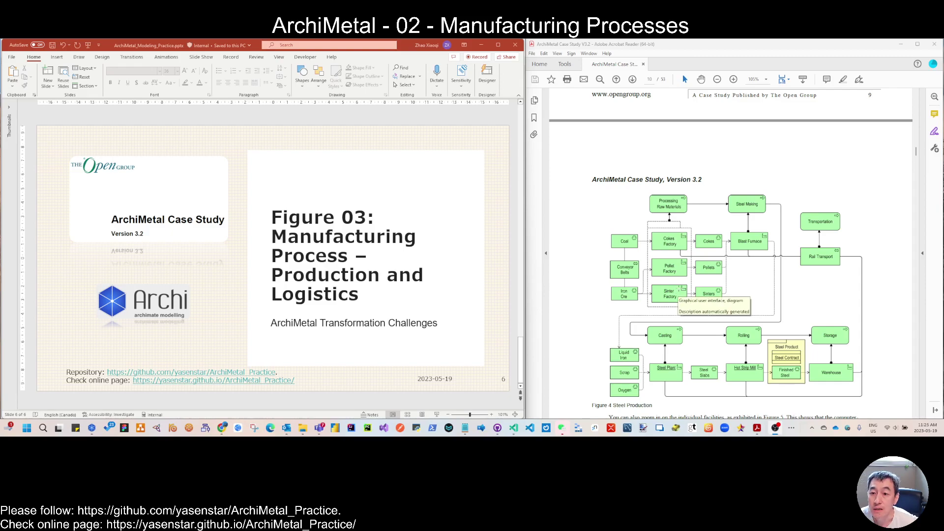
scroll(658, 267, "up", 5)
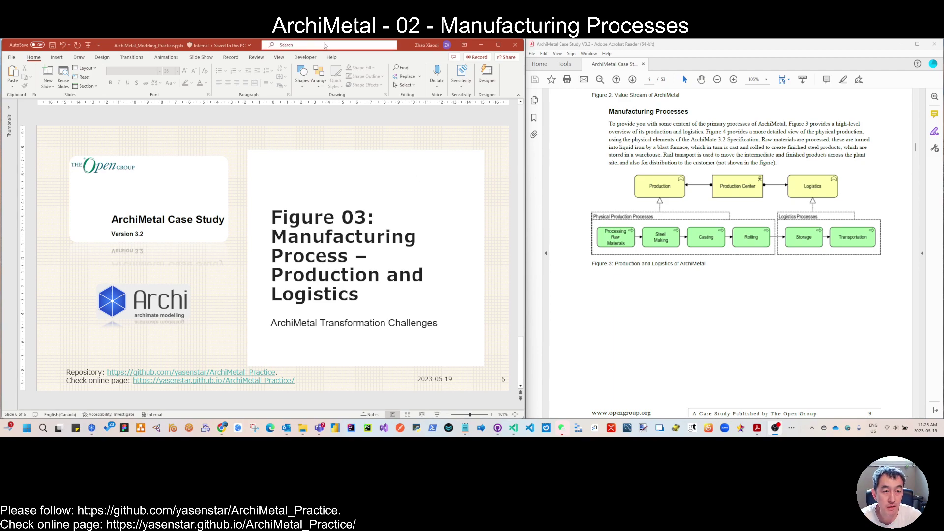
left_click(482, 45)
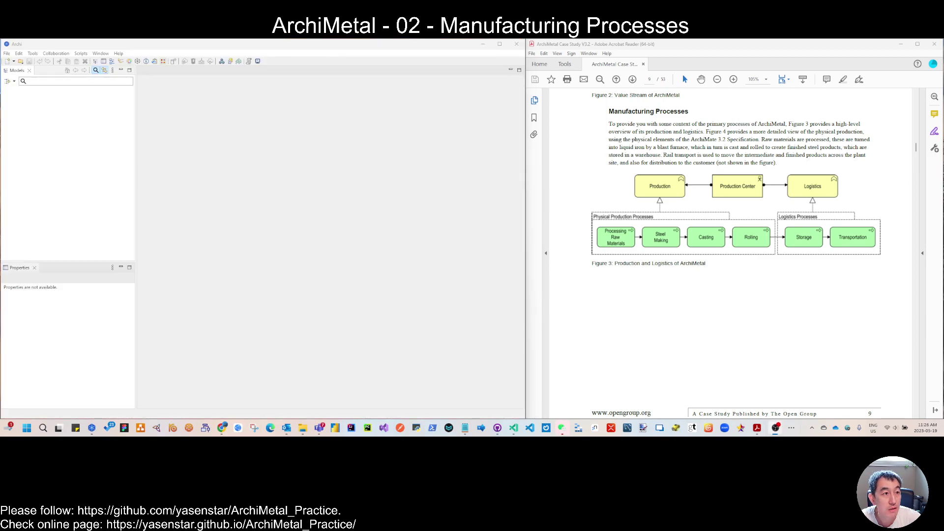
left_click(6, 53)
mouse_move(49, 78)
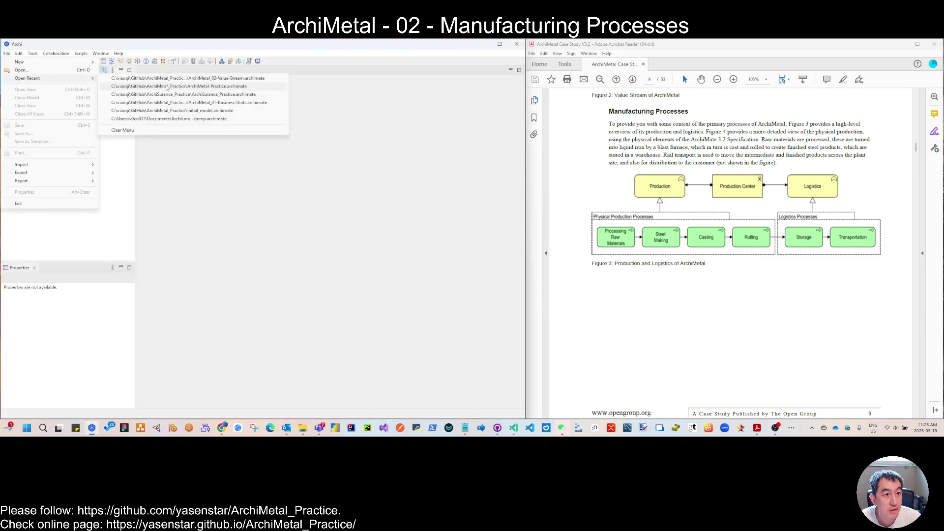
left_click(206, 88)
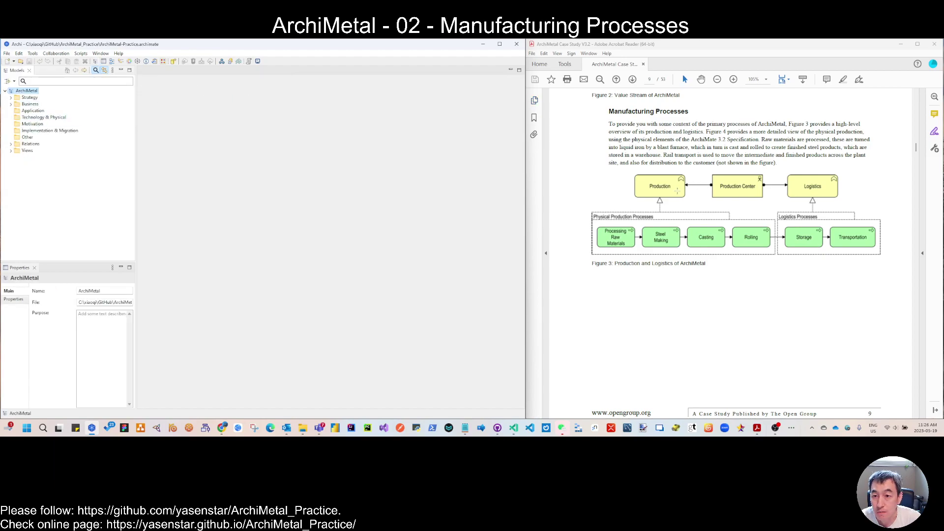
Step: Expand the Business and Views folders and select Default View
left_click(11, 104)
left_click(29, 105)
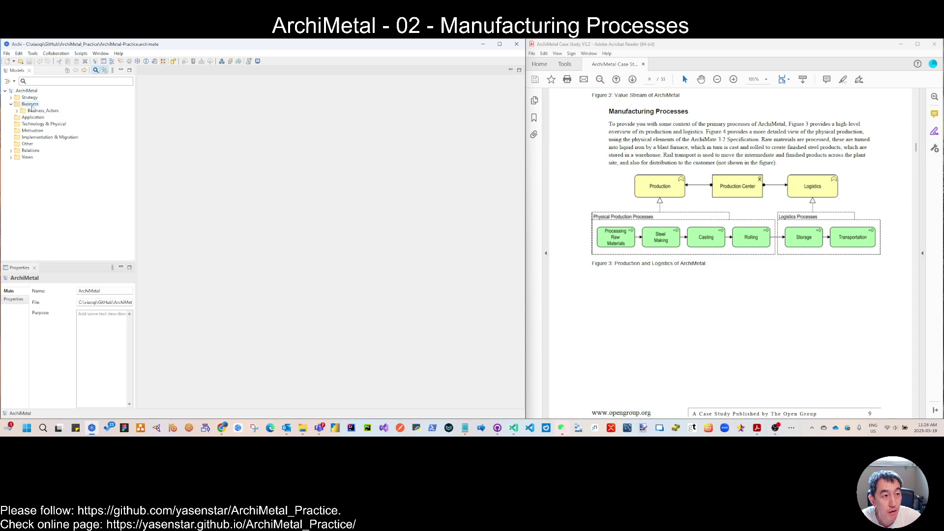
left_click(11, 158)
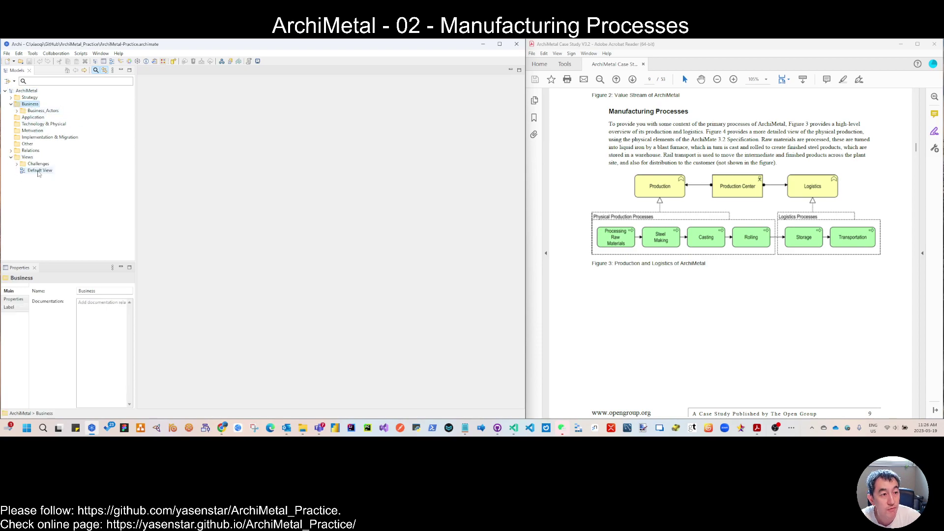
left_click(38, 172)
Step: Duplicate Default View as Figure03_Production-and-Logistics-Process inside Challenges, and move its Last Update note lower
right_click(38, 171)
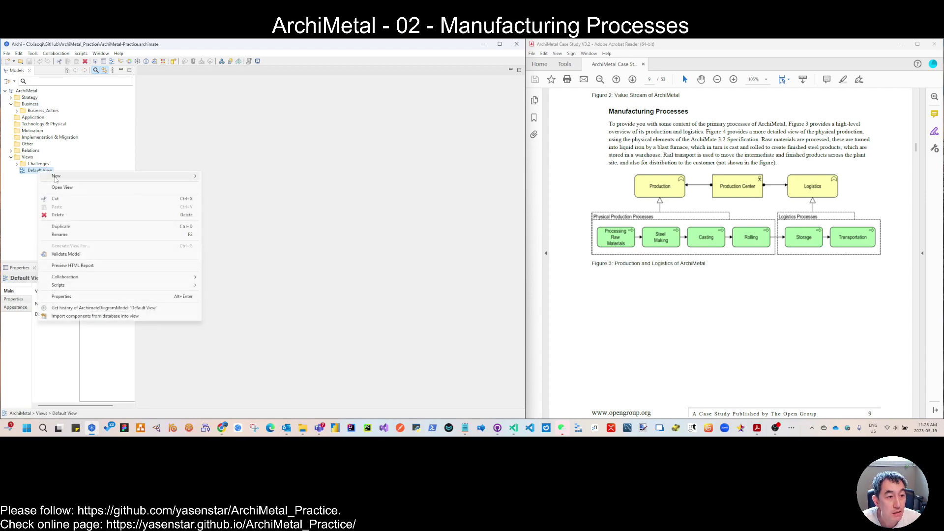
left_click(70, 227)
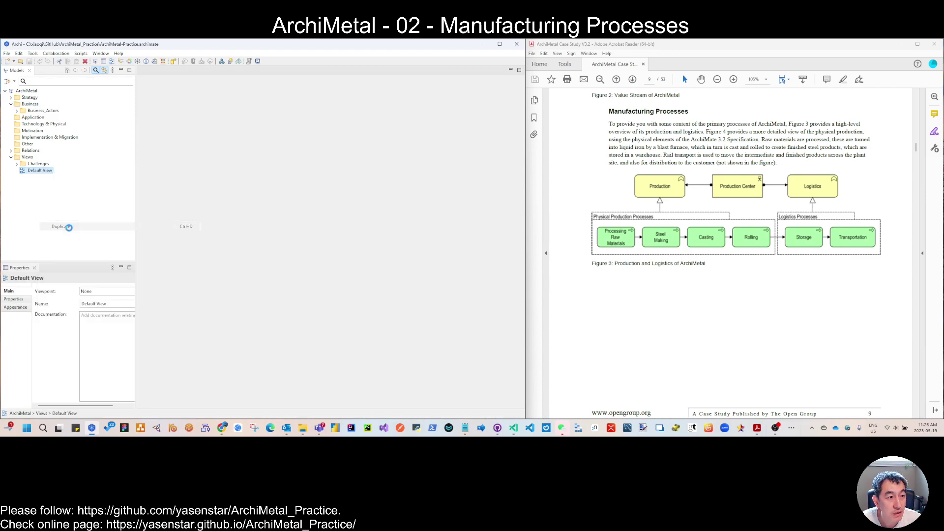
key("F2")
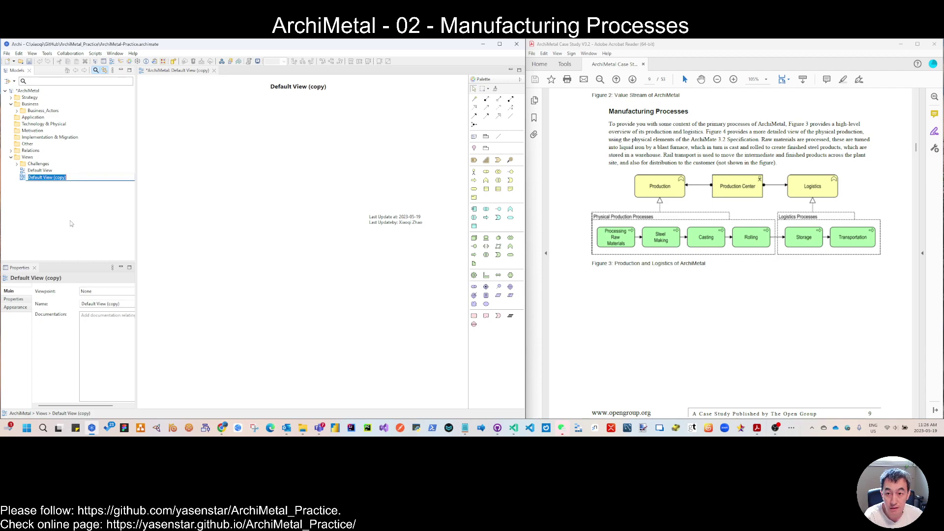
type("Figur")
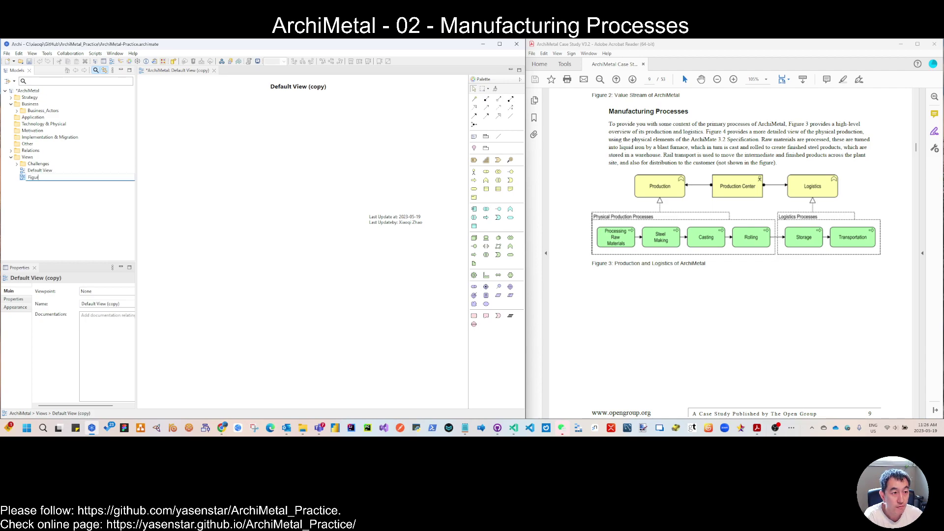
type("e03_Production")
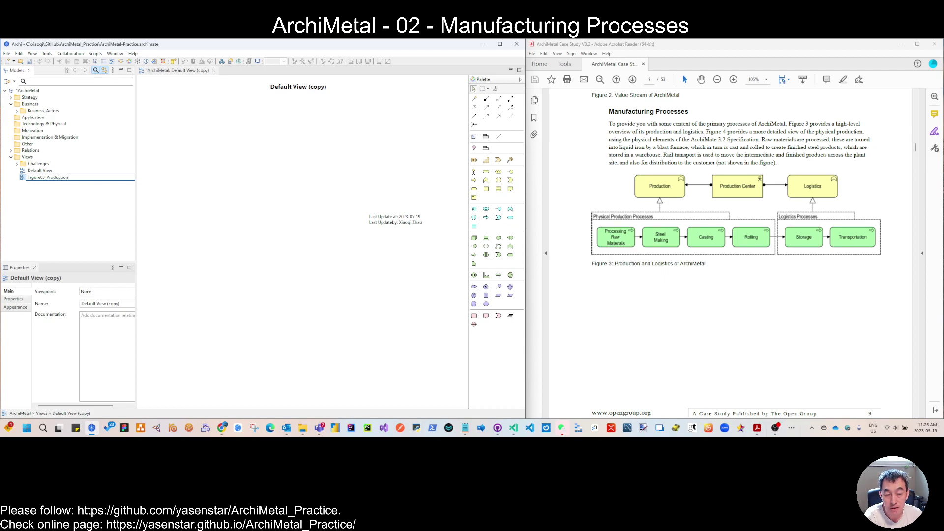
type("-and-Lo")
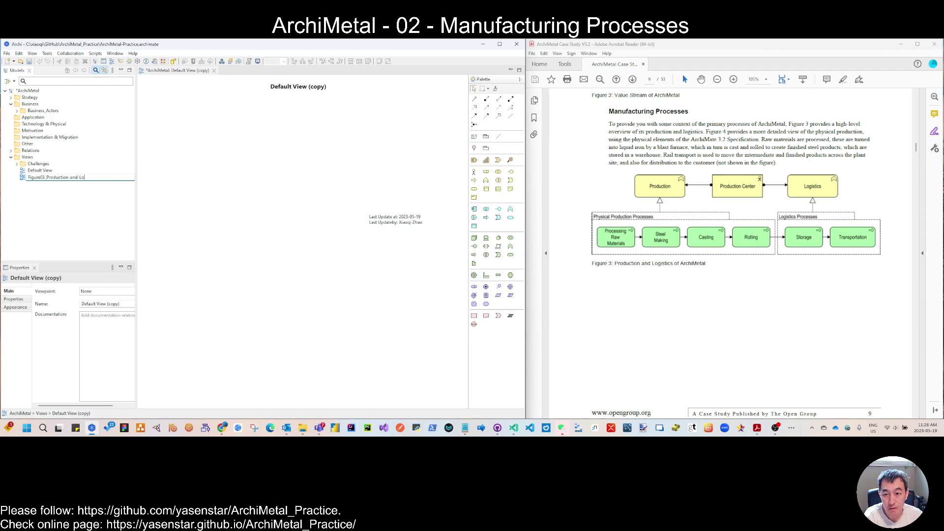
type("gistics")
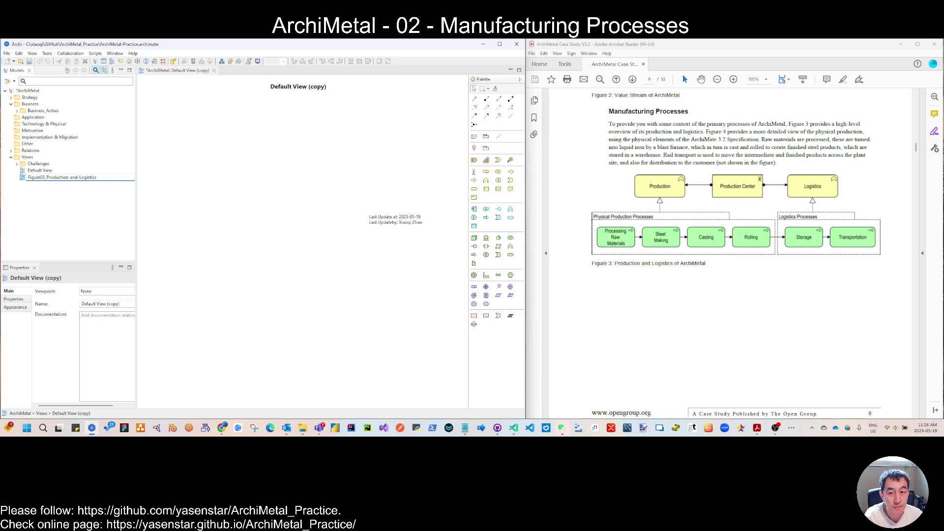
type("-Proc")
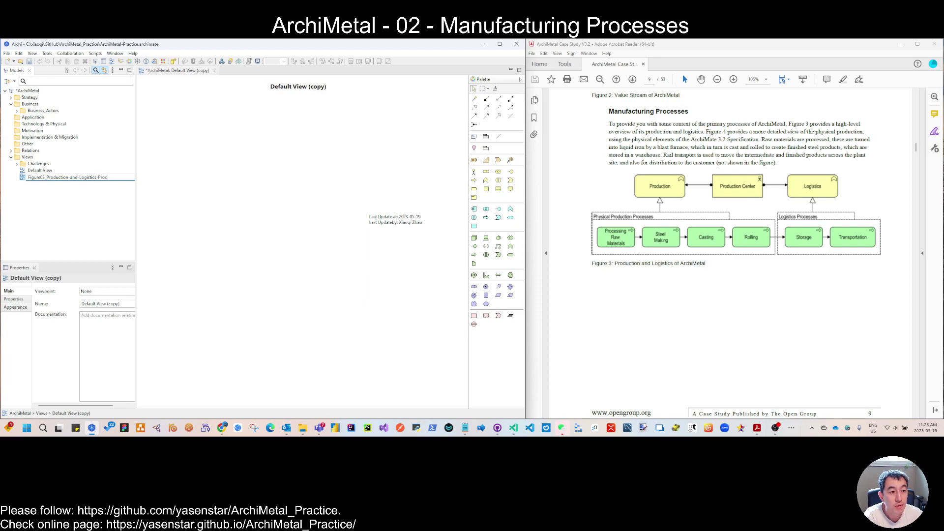
type("ess")
key("Return")
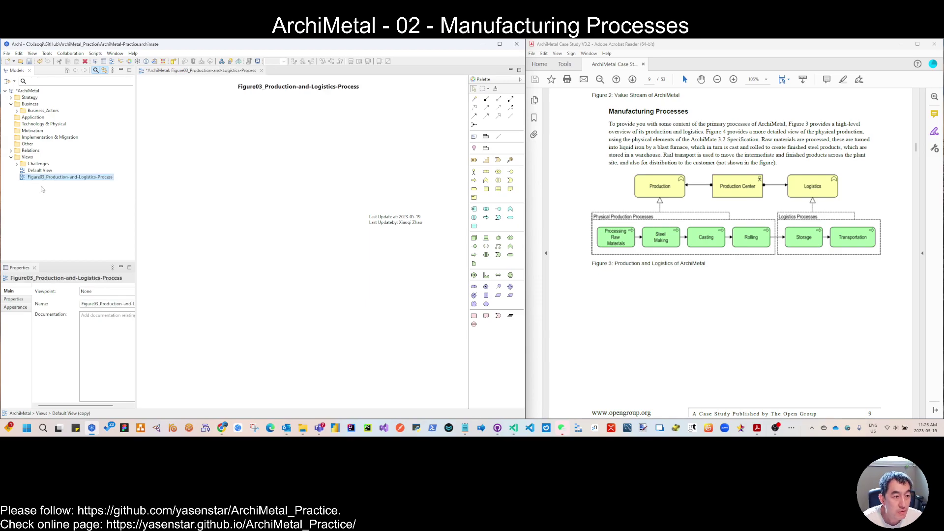
left_click_drag(43, 181, 38, 164)
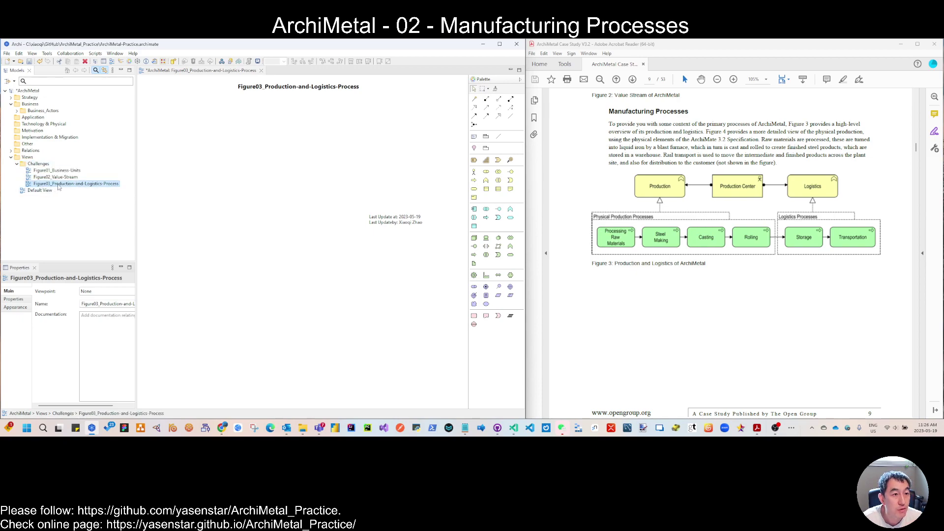
left_click_drag(404, 216, 408, 247)
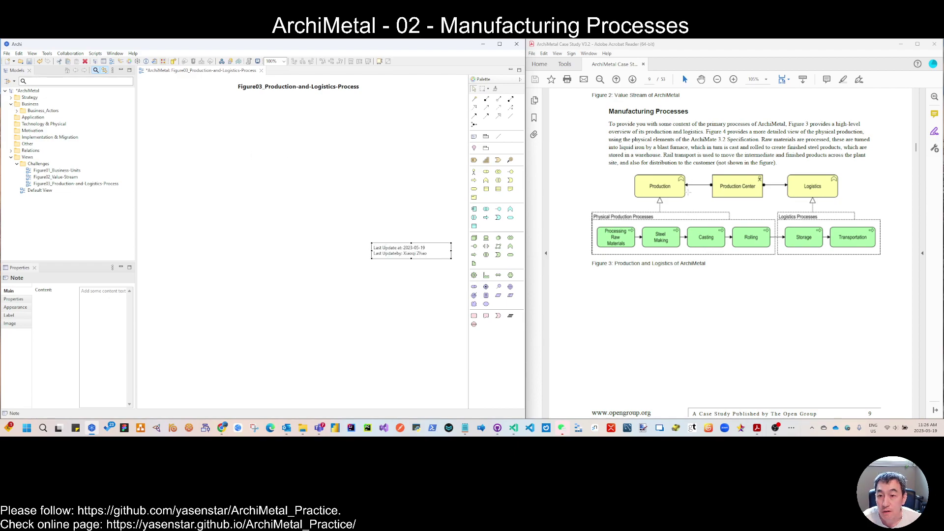
Step: Place business functions Production and Logistics side by side, level with each other
left_click(486, 181)
left_click(192, 109)
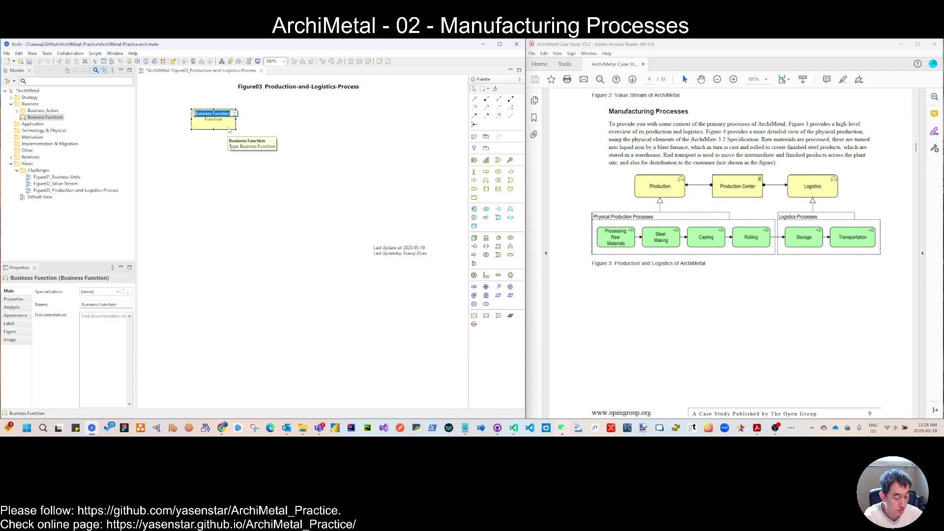
type("Production")
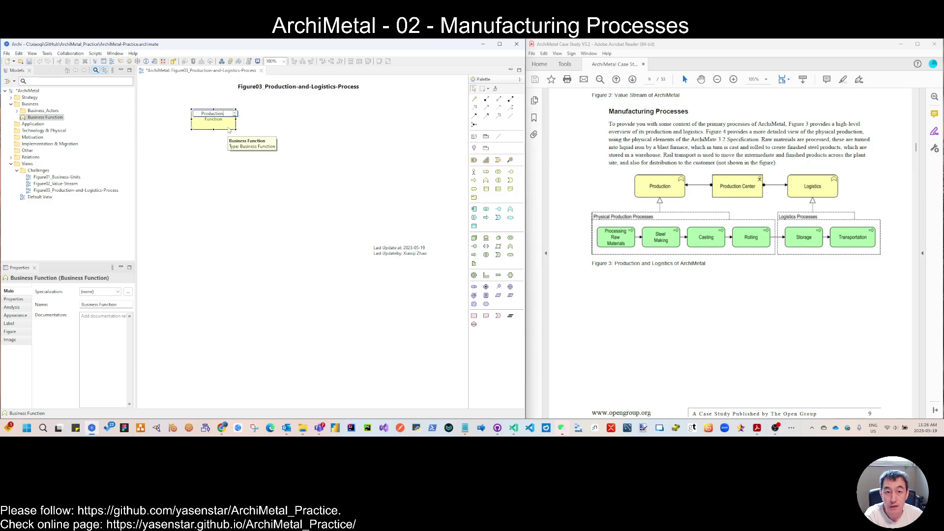
left_click(486, 189)
left_click(385, 108)
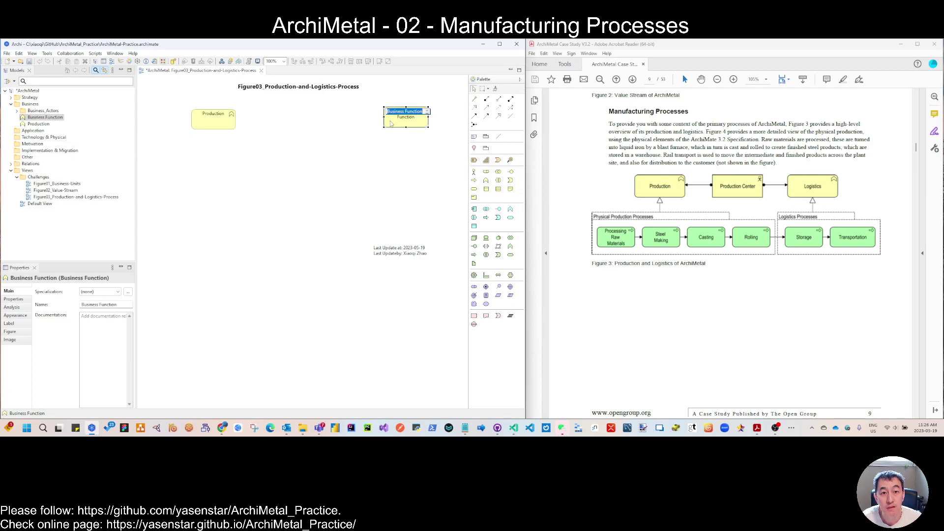
type("Logistics")
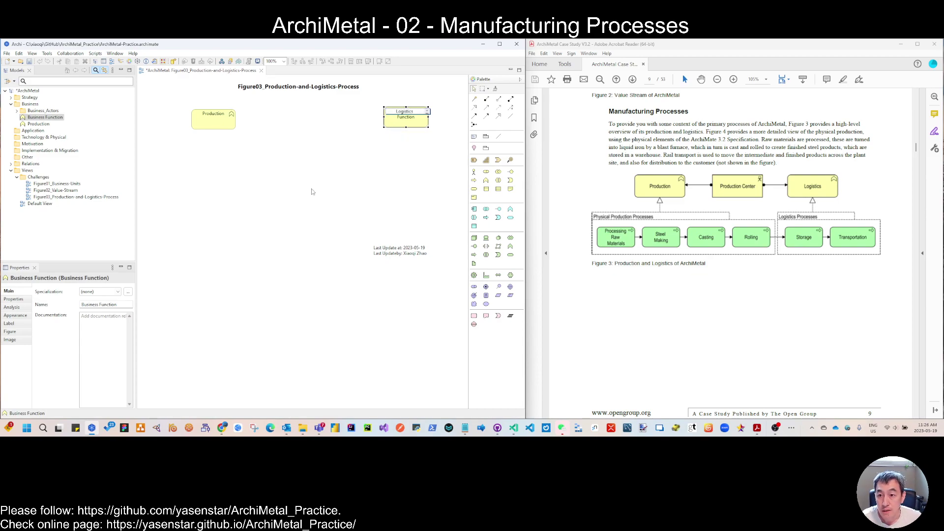
left_click(292, 199)
left_click(407, 127)
left_click_drag(407, 127, 407, 129)
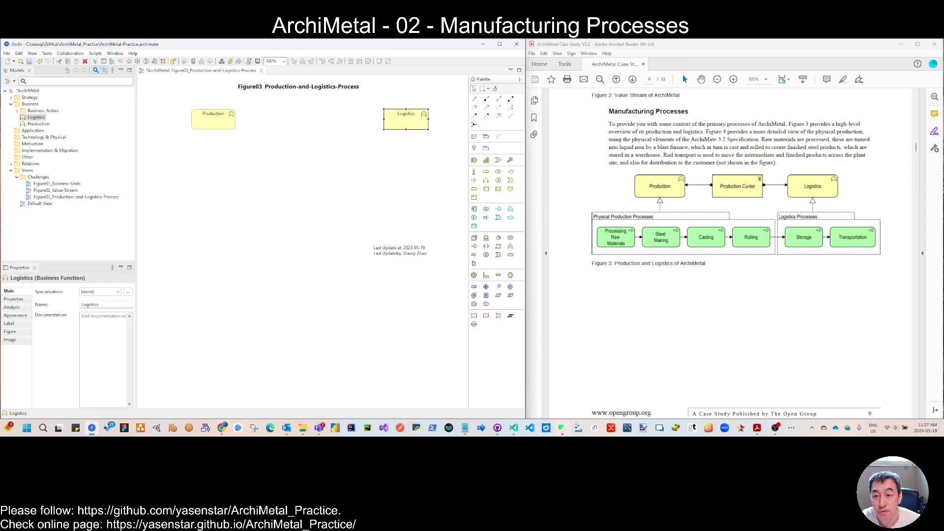
Step: Add the Production Center actor between the functions and assign it to Logistics and Production
left_click(18, 111)
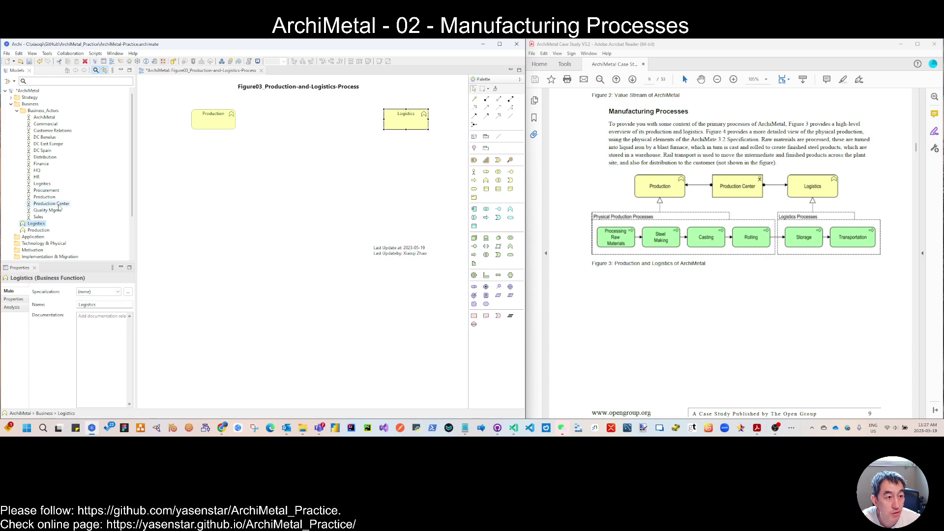
left_click_drag(58, 208, 303, 121)
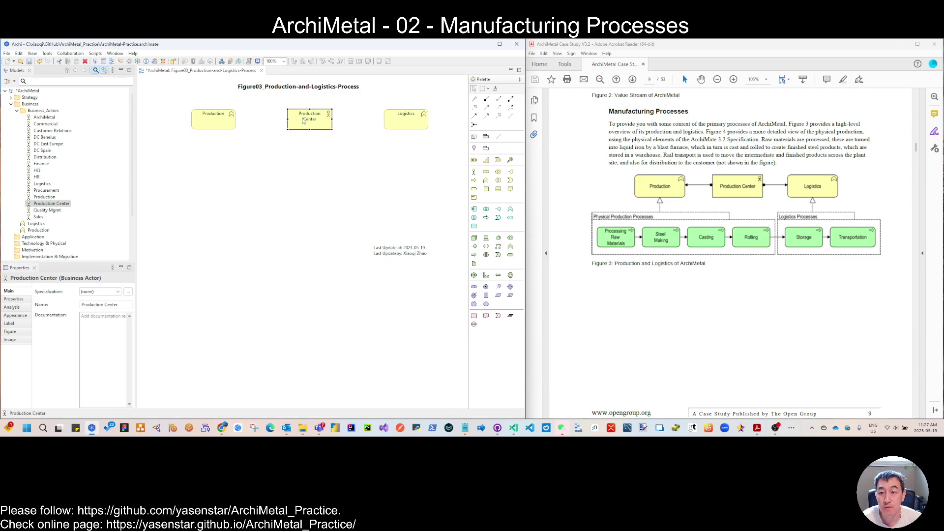
left_click(512, 101)
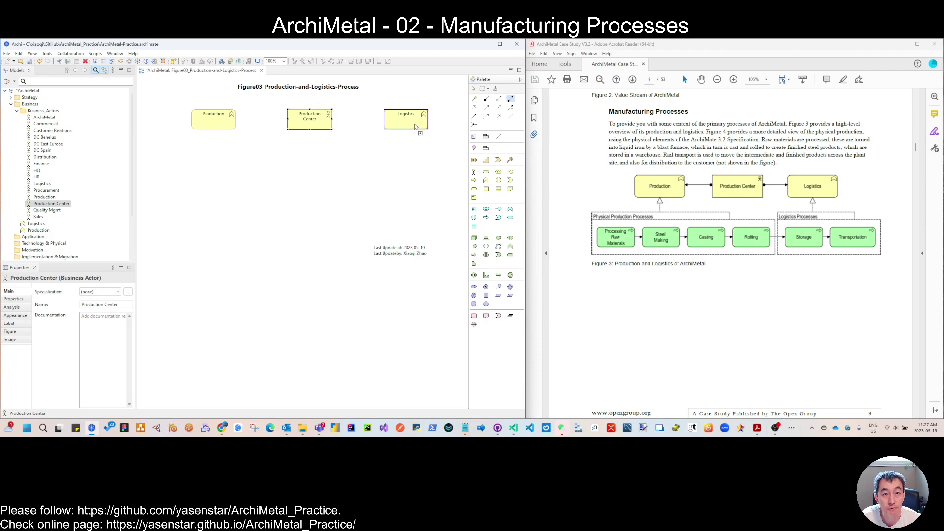
left_click(511, 101)
left_click(310, 120)
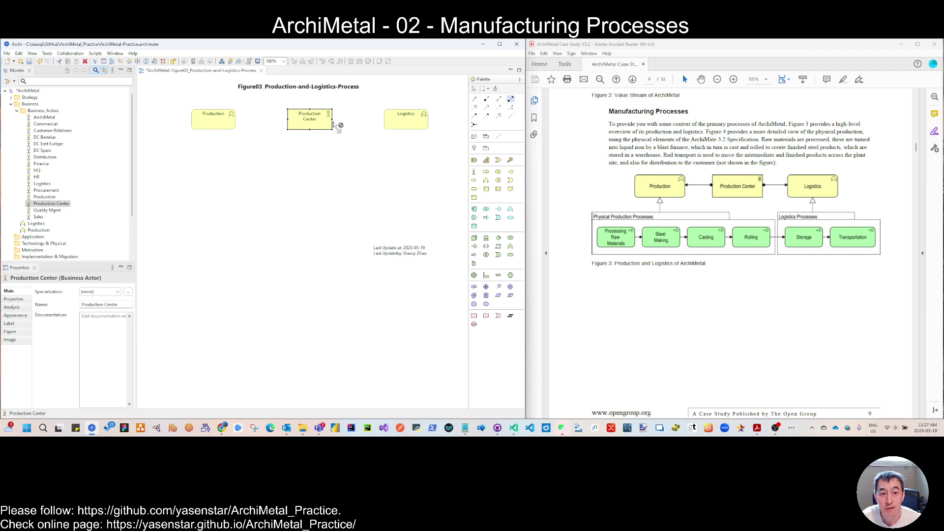
left_click(406, 121)
left_click(512, 101)
left_click(310, 121)
left_click(221, 121)
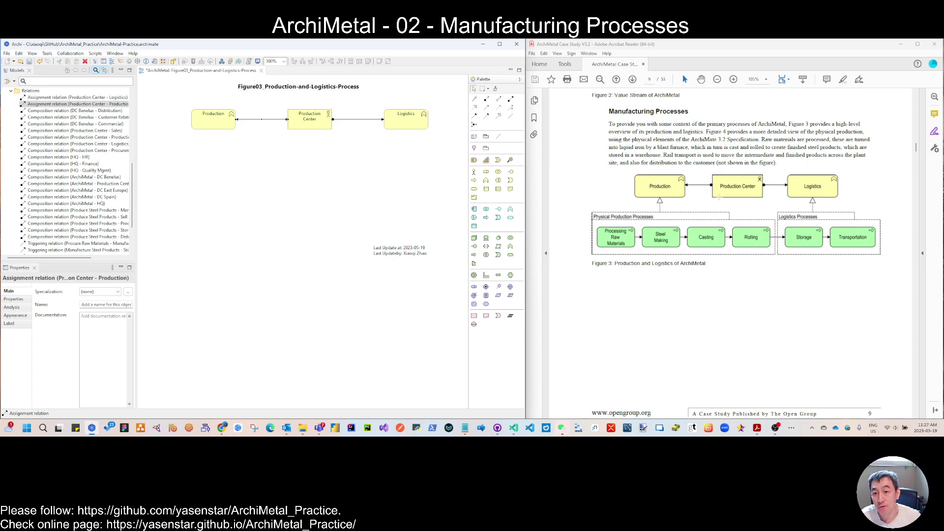
left_click(235, 170)
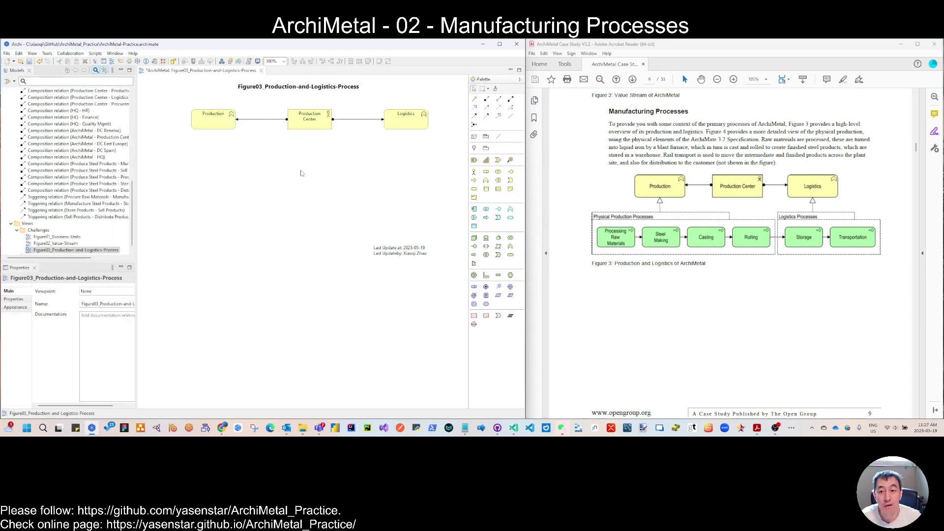
Step: Draw a grouping below the actors named Physical Production Process
left_click(487, 149)
left_click_drag(160, 168, 309, 218)
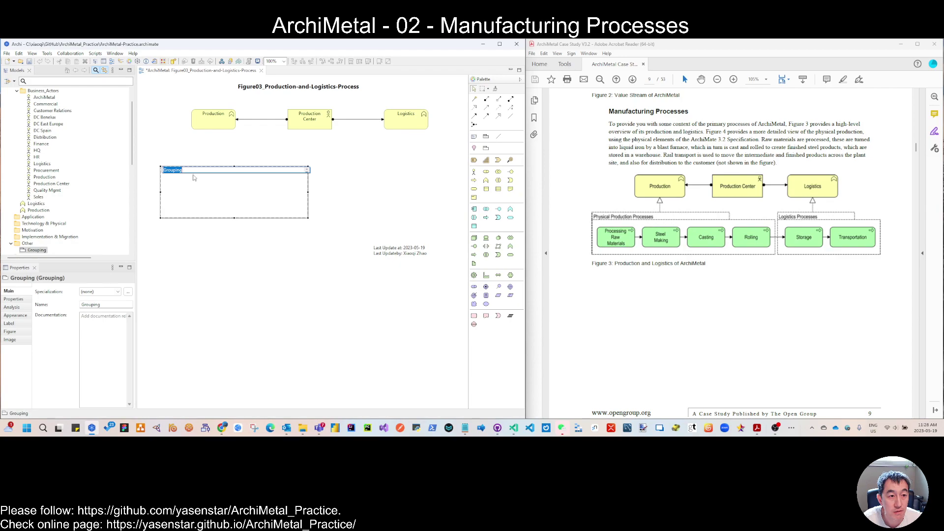
type("Physical Pro")
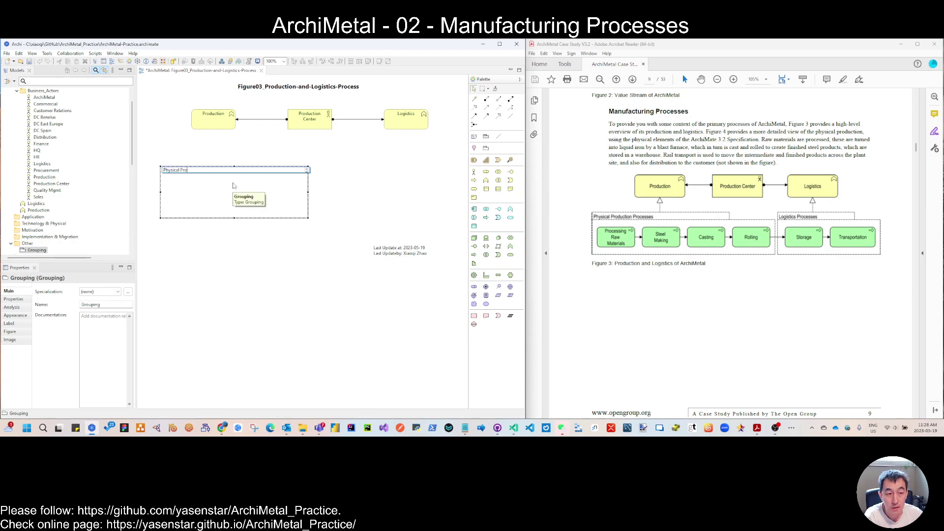
type("duction Process")
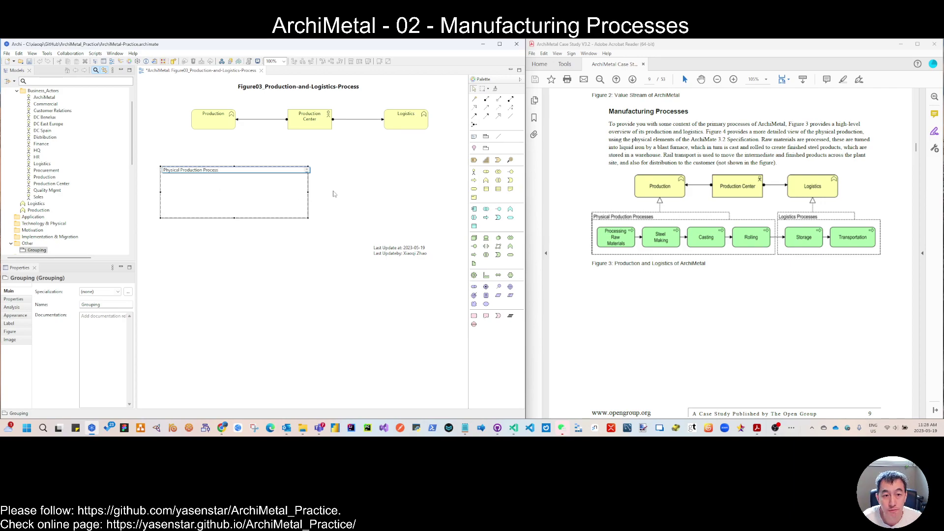
key("Return")
Step: Copy the group to its right, make it narrower, and rename it Logistics Process
key("ctrl+c")
key("ctrl+v")
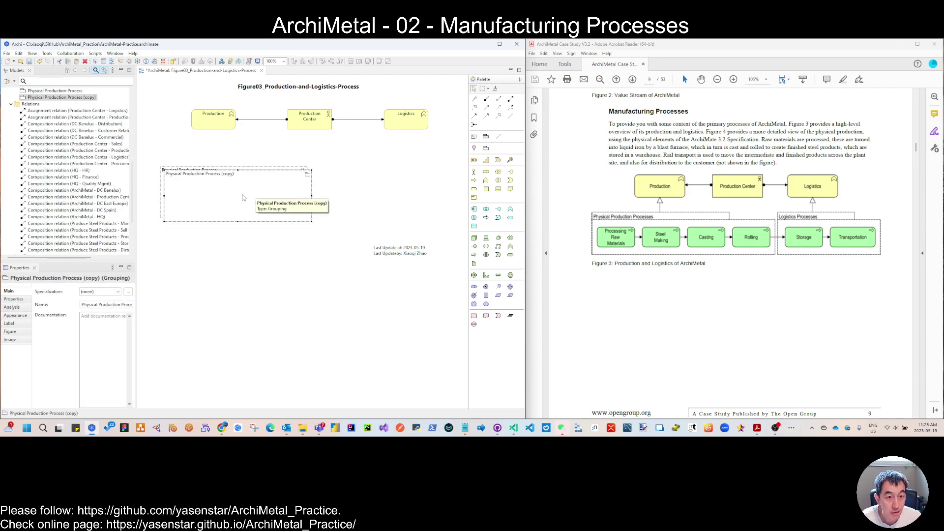
left_click_drag(244, 197, 401, 191)
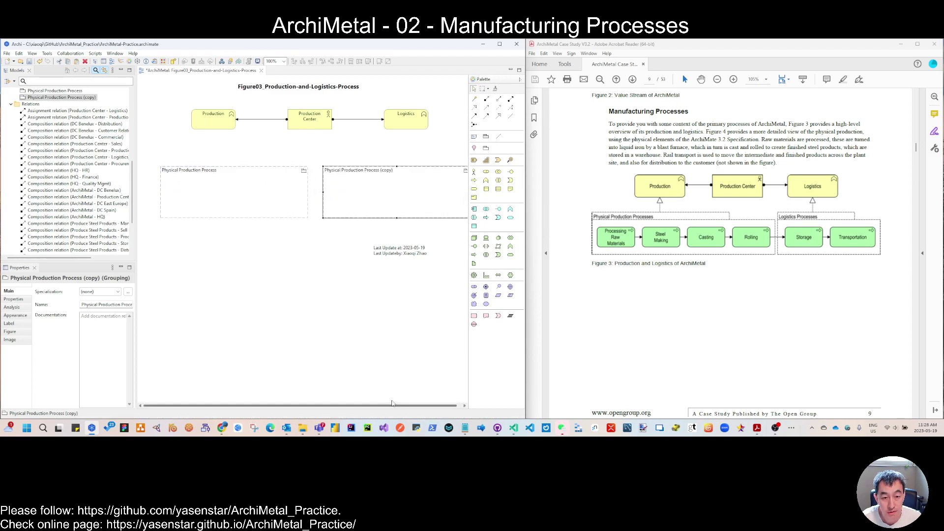
left_click_drag(408, 406, 446, 408)
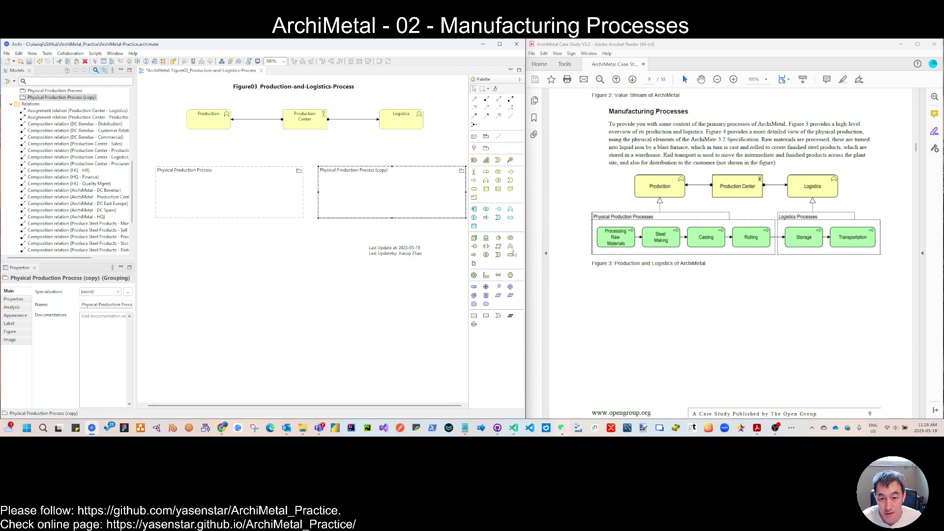
left_click_drag(464, 192, 442, 199)
left_click(442, 199)
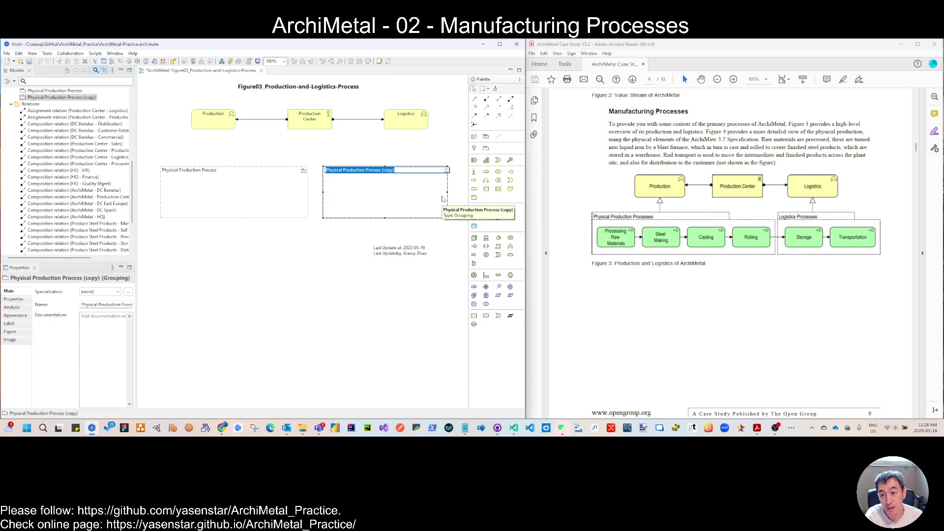
type("Logistics Process")
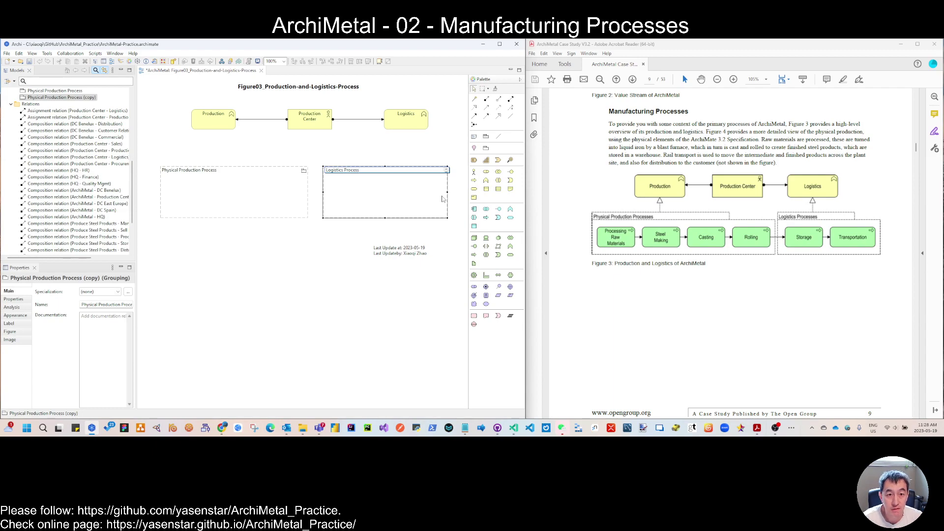
left_click(315, 280)
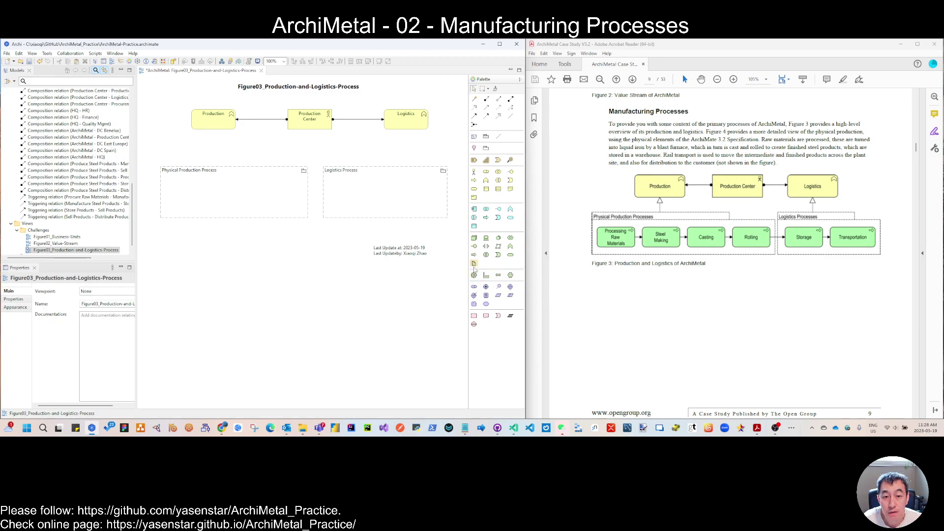
Step: Add a Processing Raw Materials technology process and place a copy to its right
left_click(475, 257)
left_click(194, 288)
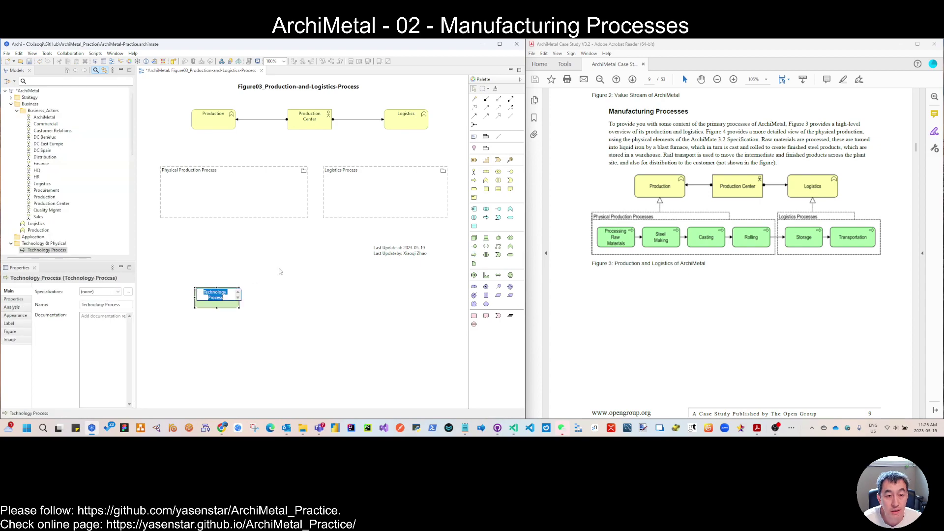
type("Processing Raw")
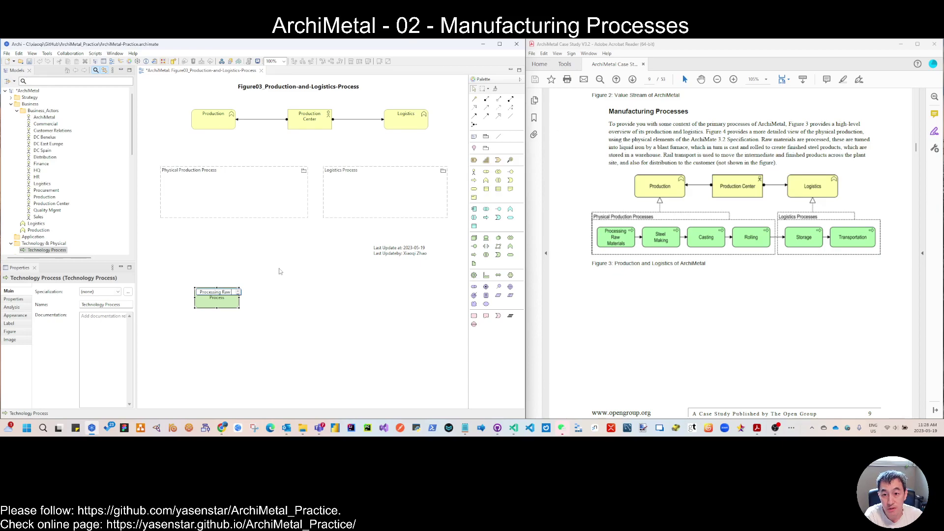
type(" Mater")
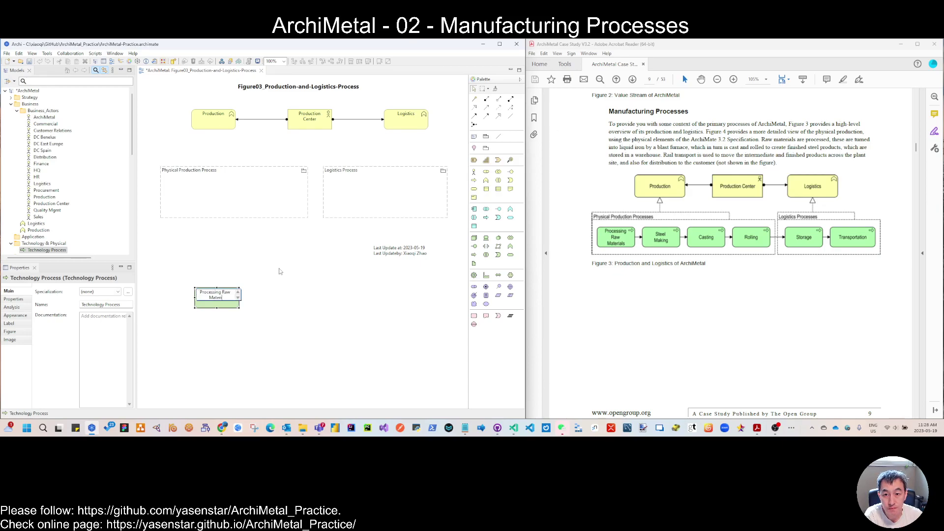
type("ials")
key("Return")
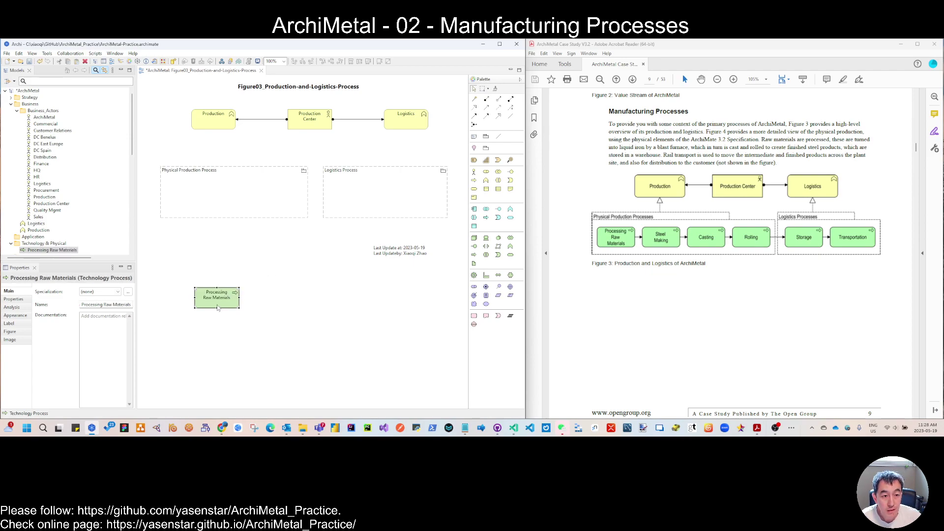
key("ctrl+c")
key("ctrl+v")
left_click_drag(224, 302, 280, 301)
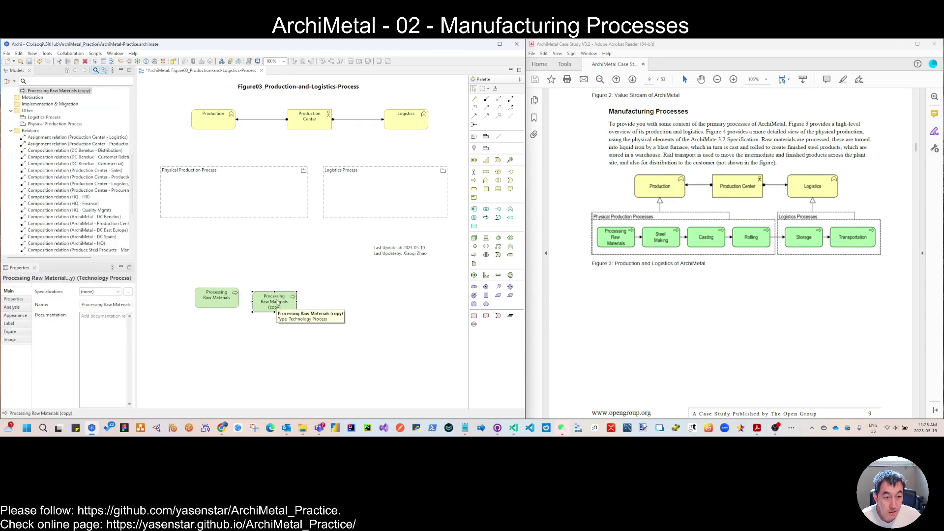
Step: Paste a third process box, then copy the row of three to make a second row
key("ctrl+v")
left_click_drag(280, 304, 346, 299)
left_click_drag(180, 261, 375, 332)
key("ctrl+c")
key("ctrl+v")
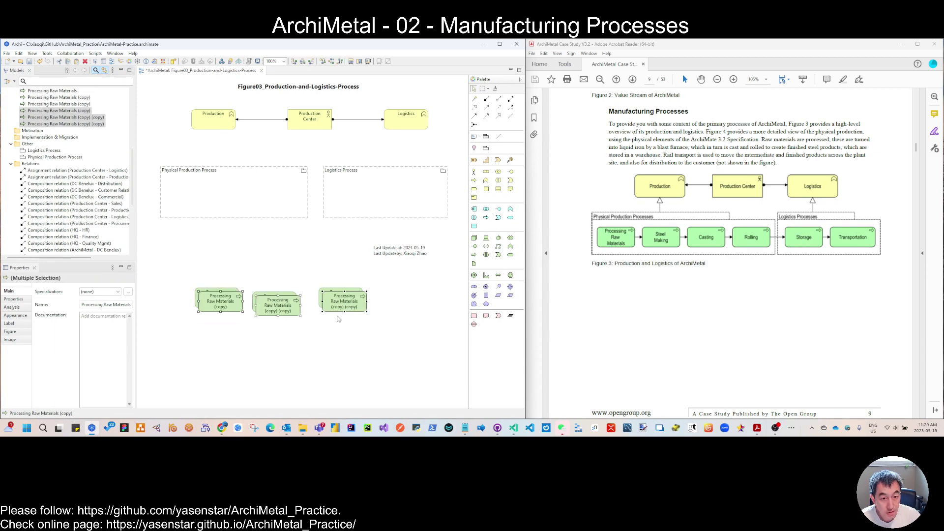
Step: Rename three copies to Steel Making, Casting and Rolling
left_click(294, 296)
key("F2")
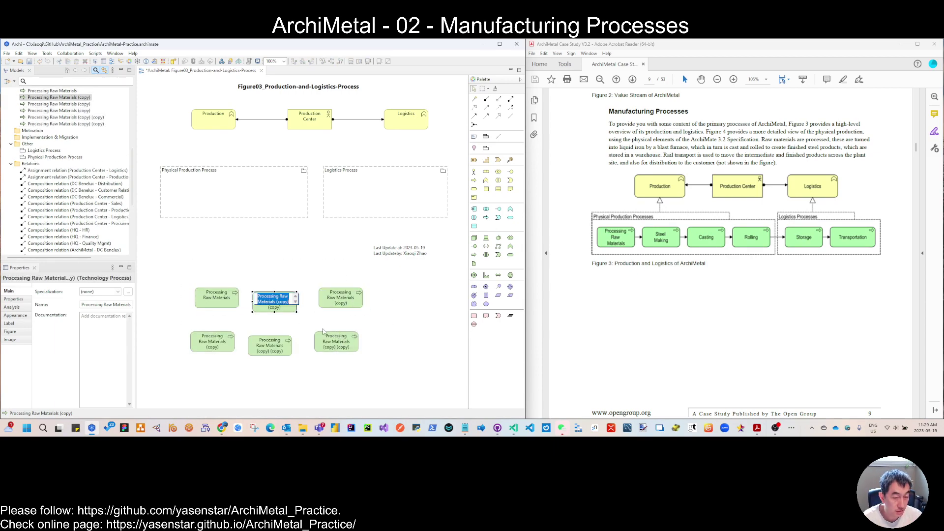
type("Steel")
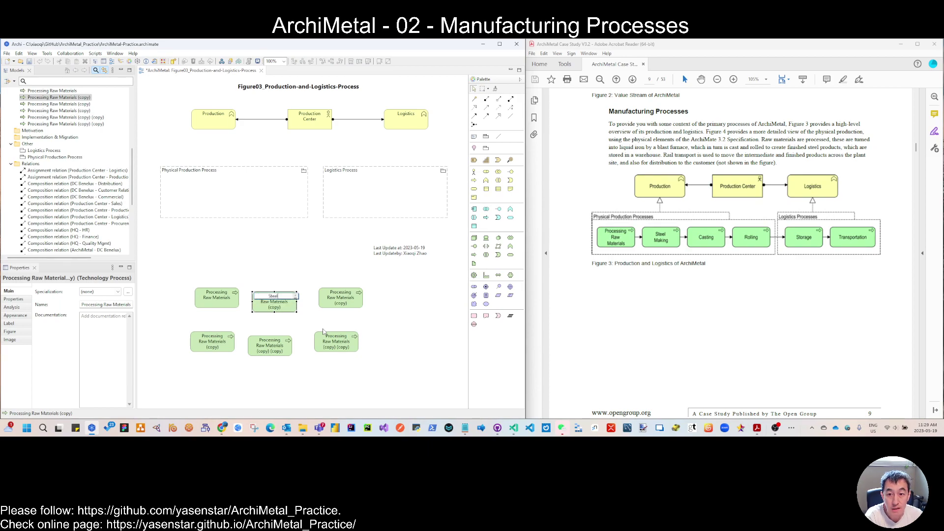
type(" Making")
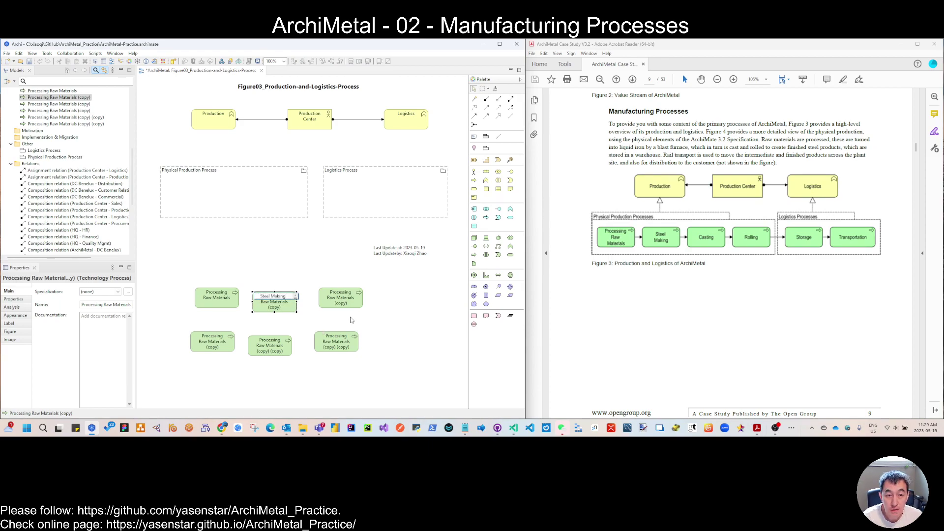
left_click(337, 302)
key("F2")
type("Casting")
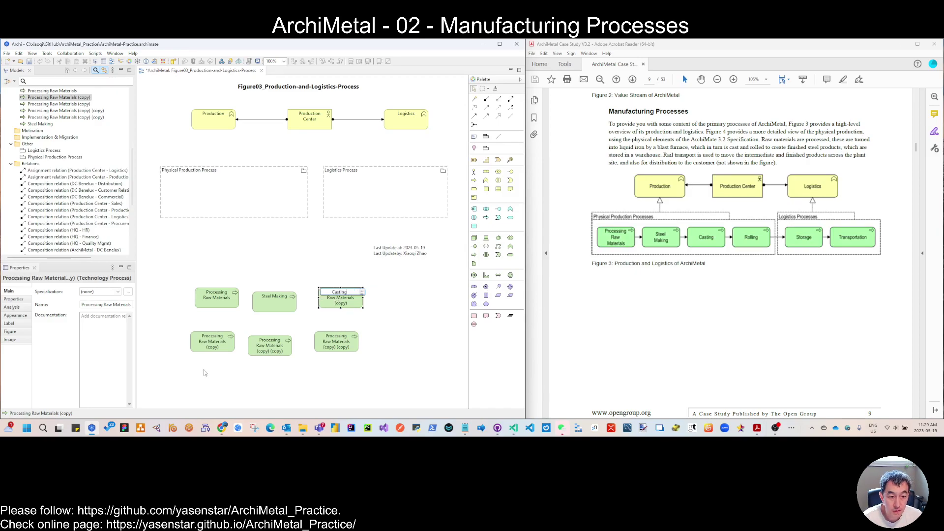
left_click(222, 345)
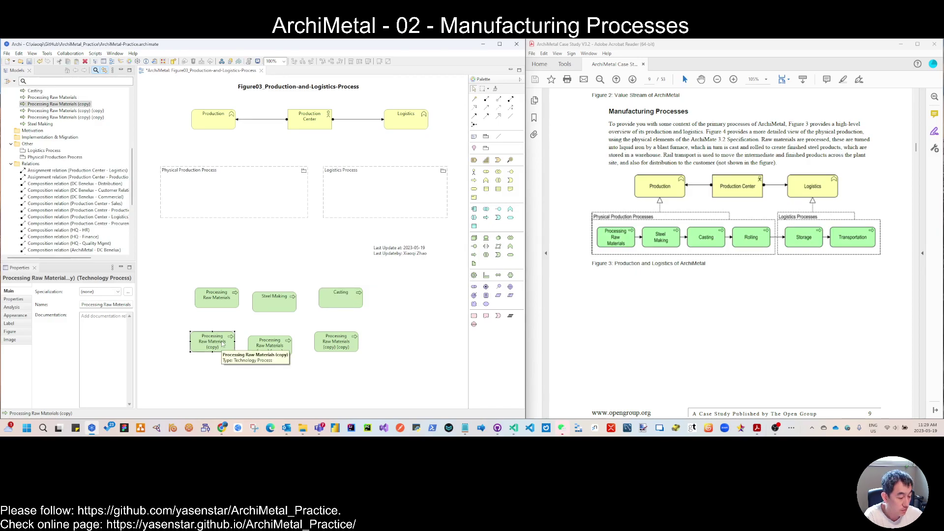
key("F2")
type("Rolling")
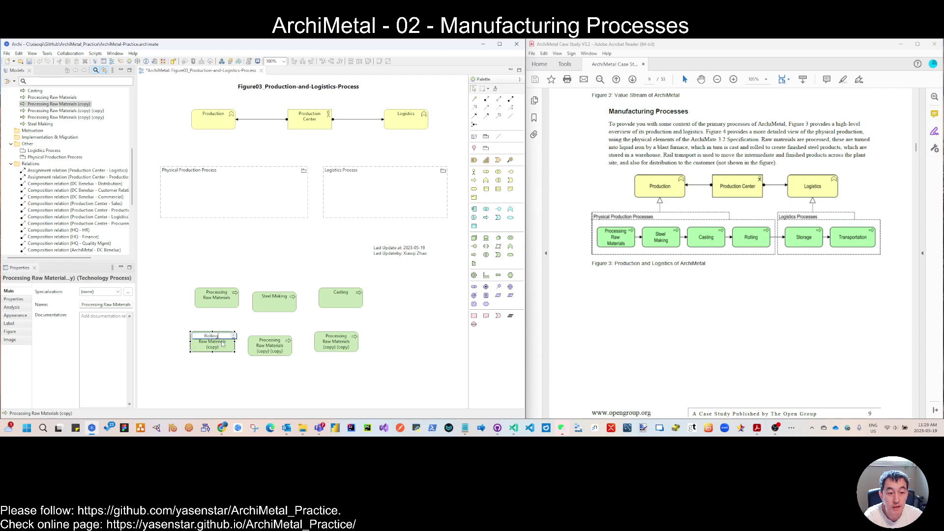
left_click(270, 353)
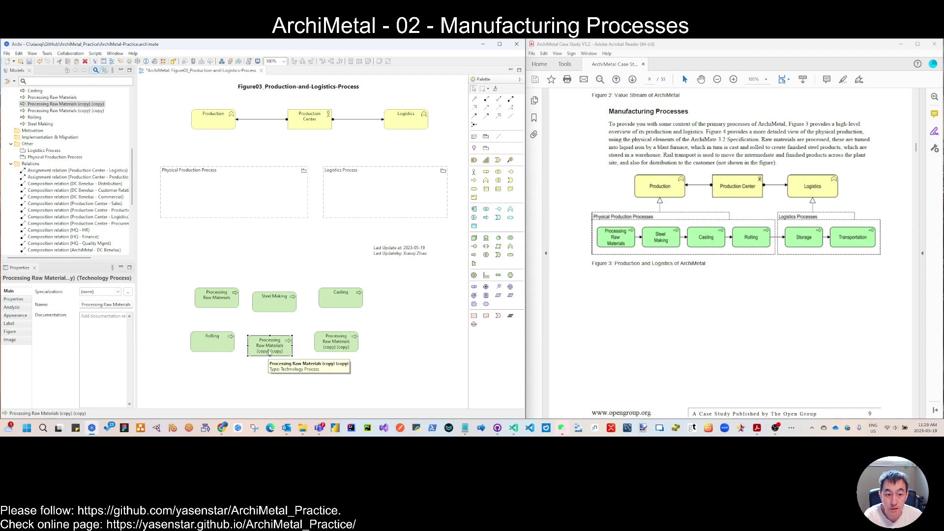
Step: Rename the last two copies Storage and Transportation, then select all six boxes
key("F2")
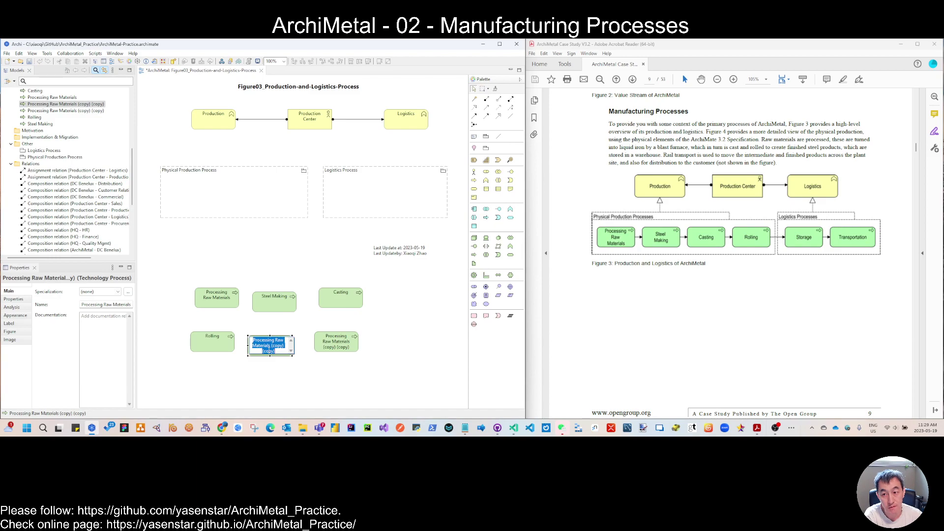
type("St")
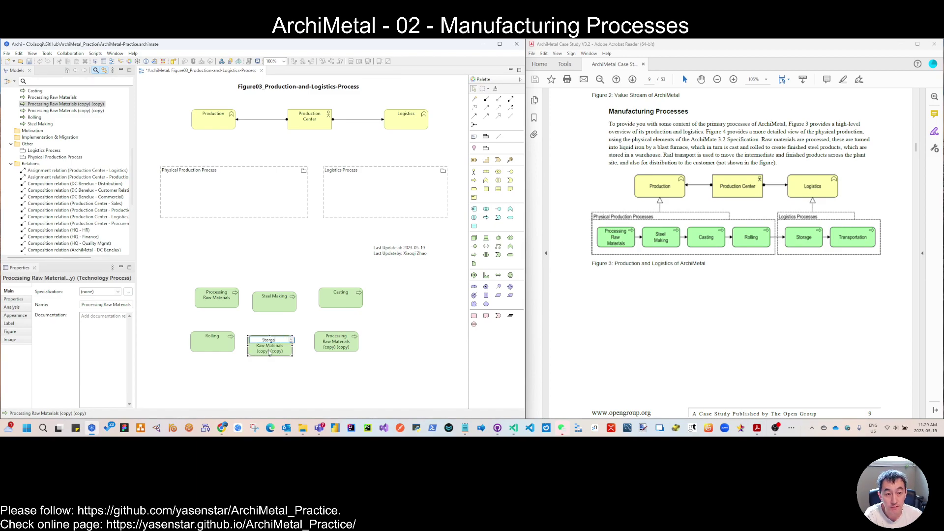
type("orage")
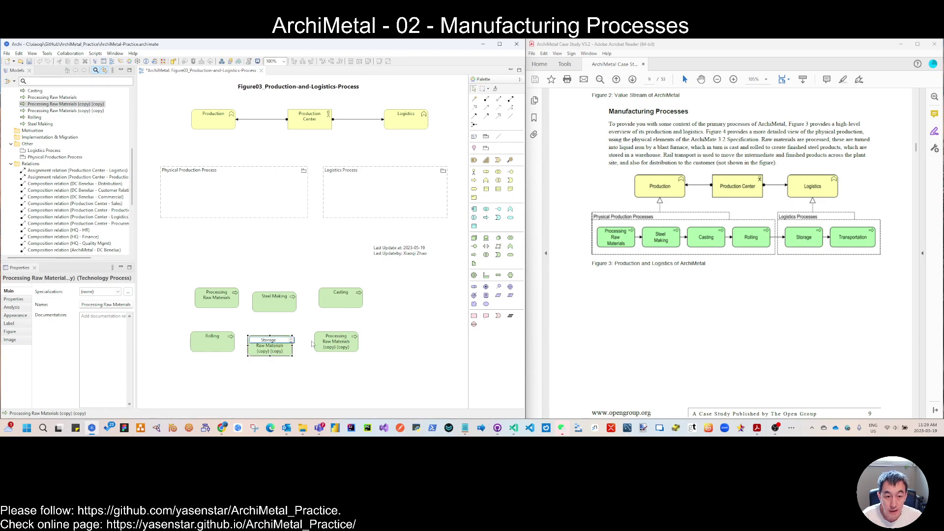
left_click(320, 342)
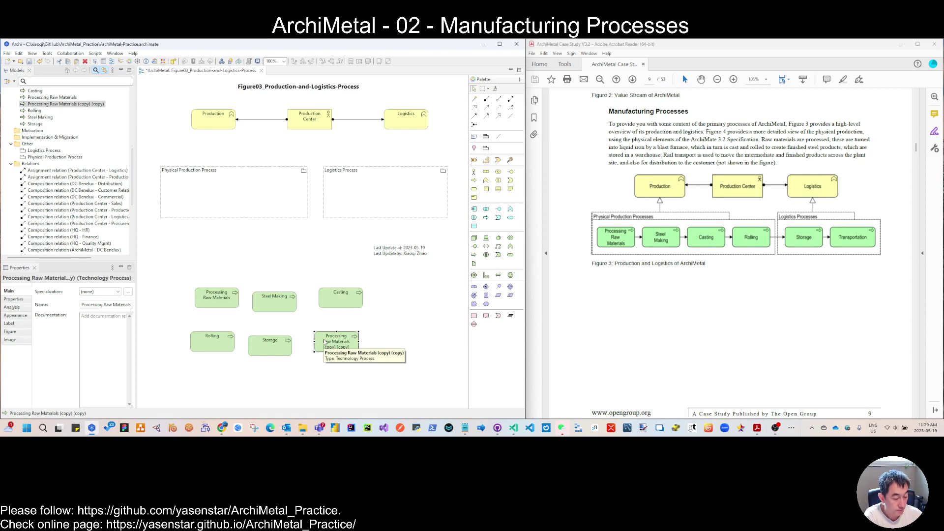
left_click(324, 342)
type("Trans")
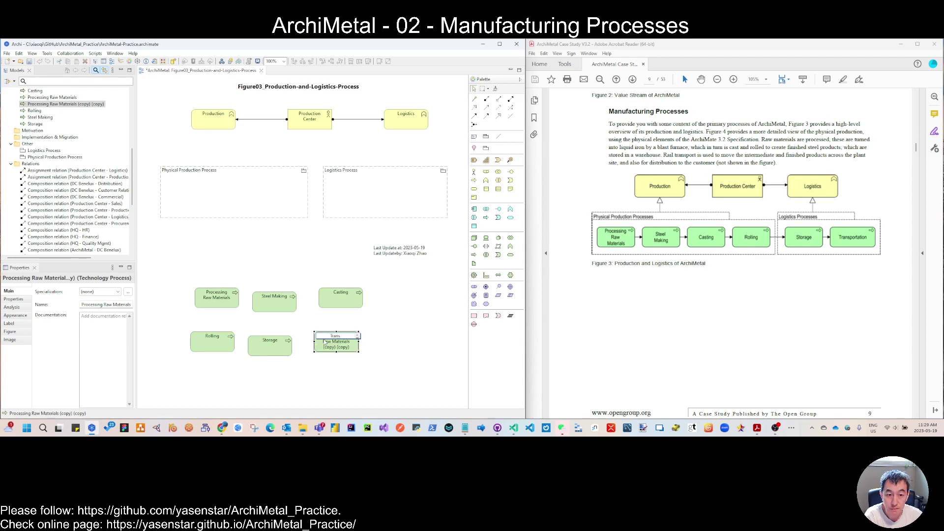
type("portation")
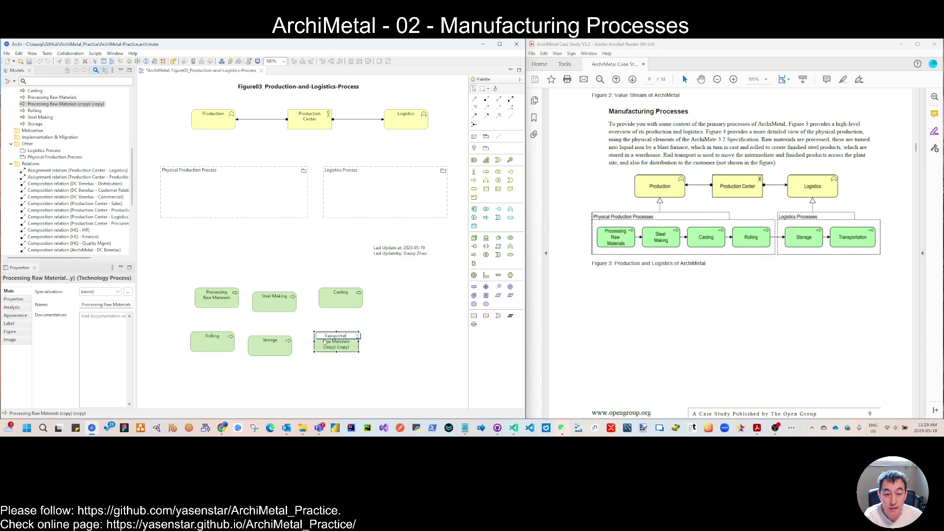
left_click(358, 374)
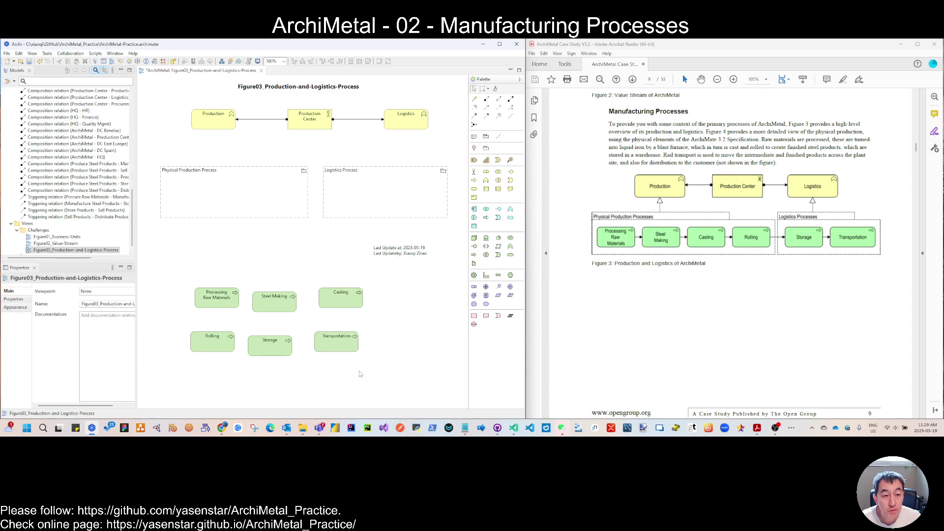
left_click_drag(167, 277, 412, 382)
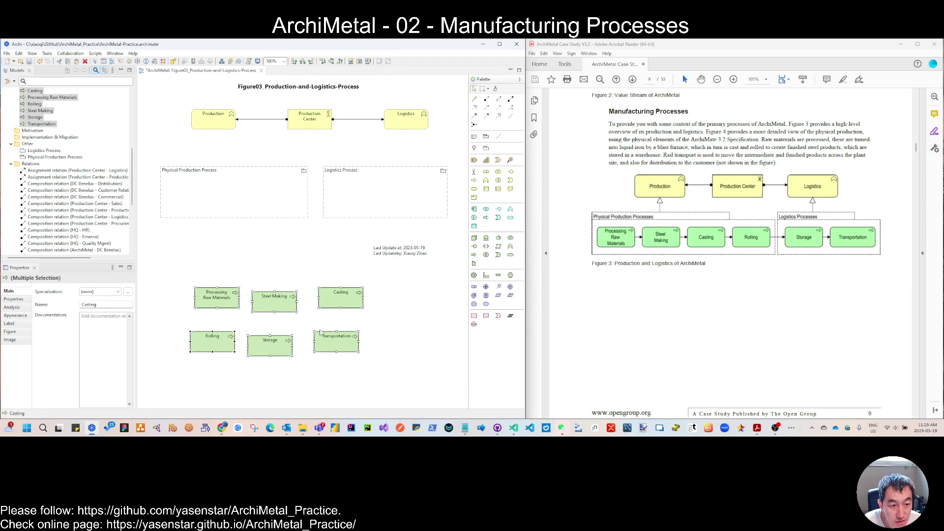
Step: Set the selected boxes' Text Position to middle in Appearance properties
left_click(16, 315)
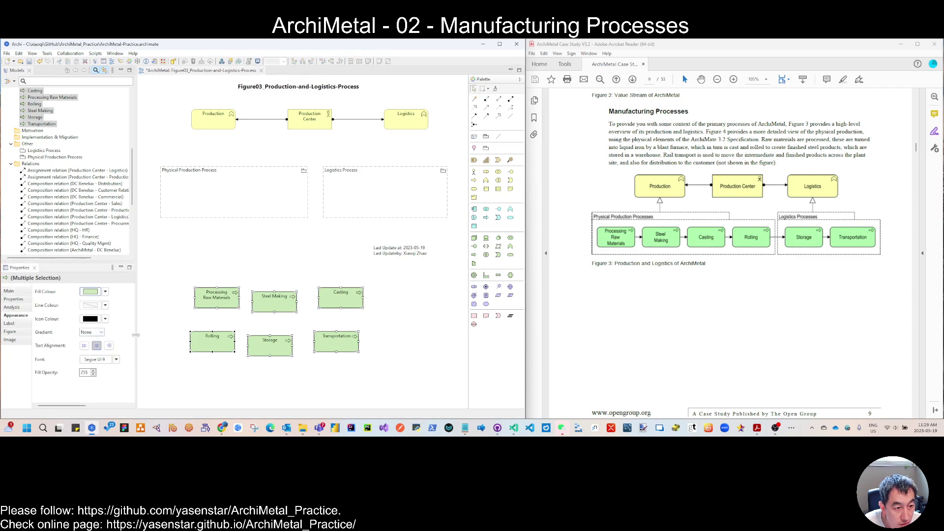
left_click_drag(136, 335, 236, 343)
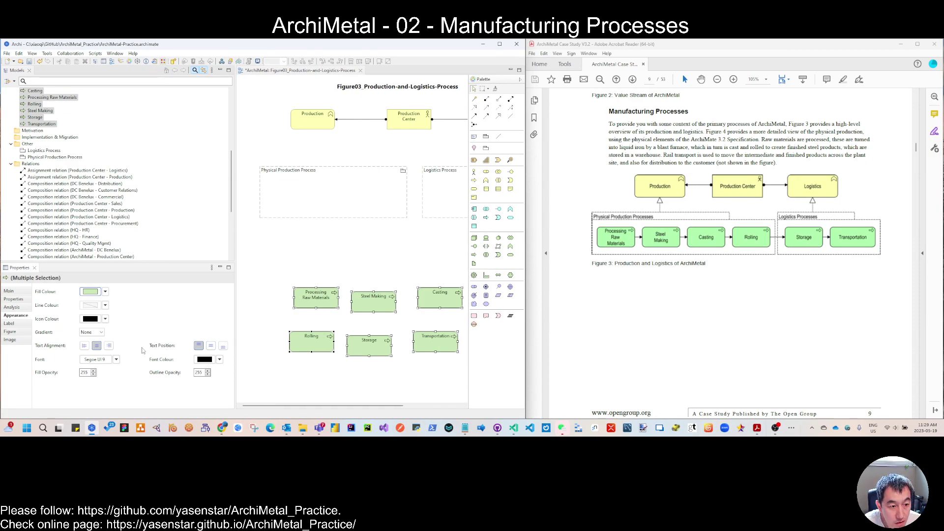
left_click(212, 347)
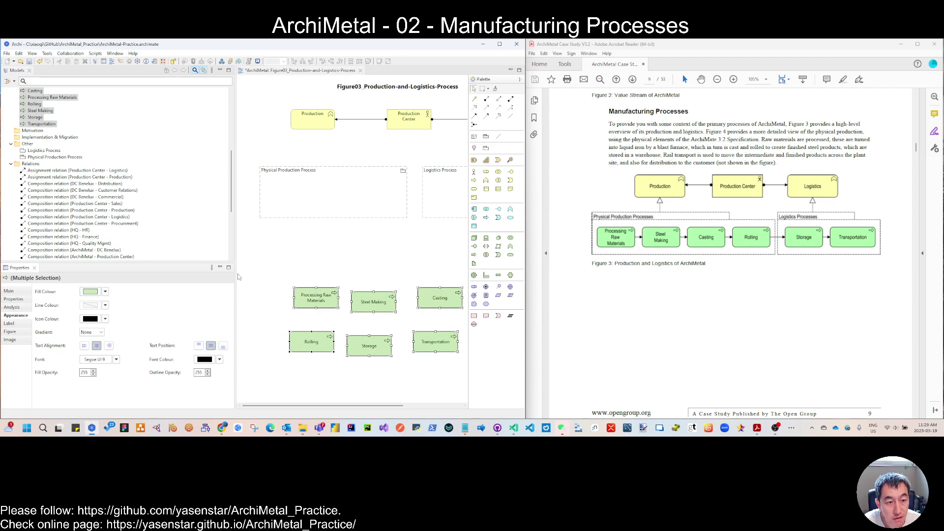
left_click_drag(238, 277, 99, 275)
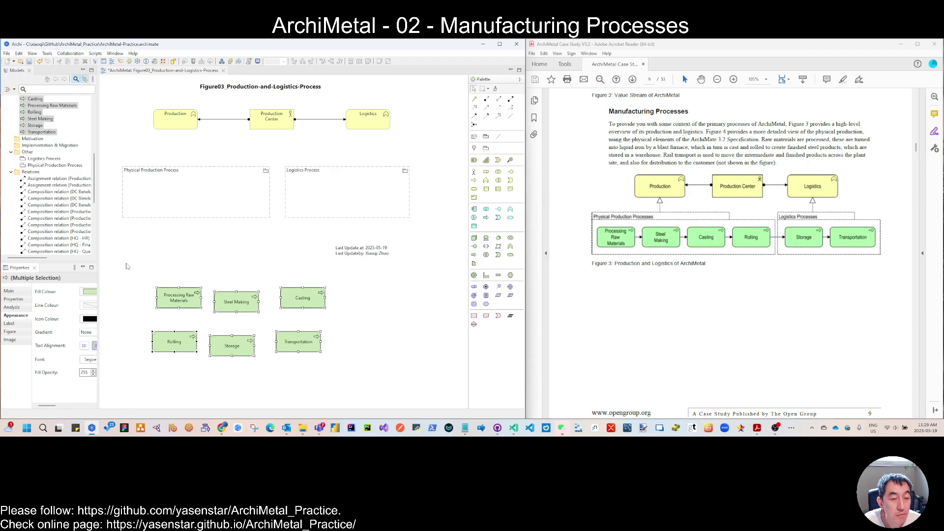
Step: Nudge Steel Making, Transportation, Storage and Rolling into two even rows
left_click(240, 302)
left_click_drag(240, 302, 249, 298)
left_click_drag(302, 346, 306, 346)
left_click_drag(242, 346, 256, 342)
left_click_drag(174, 344, 179, 345)
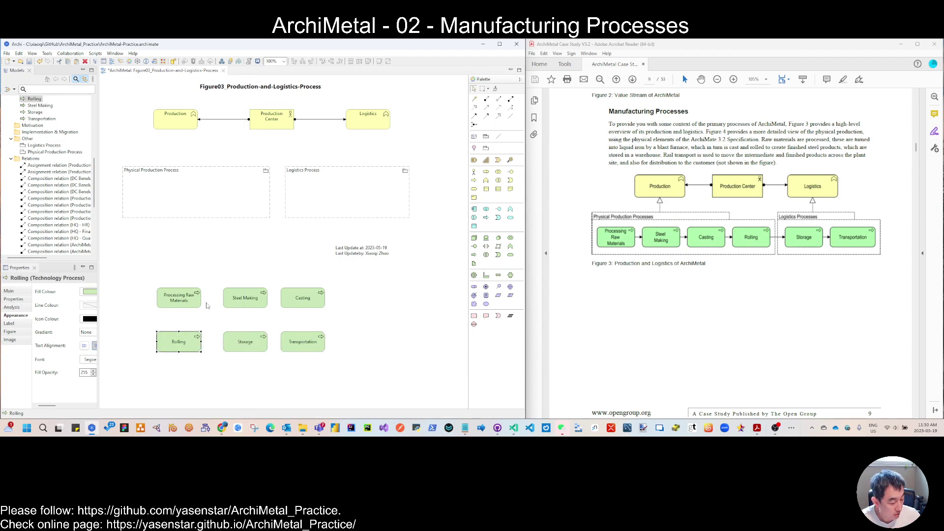
Step: Chain Processing Raw Materials → Steel Making → Casting → Rolling → Storage → Transportation with triggering relations
left_click(475, 117)
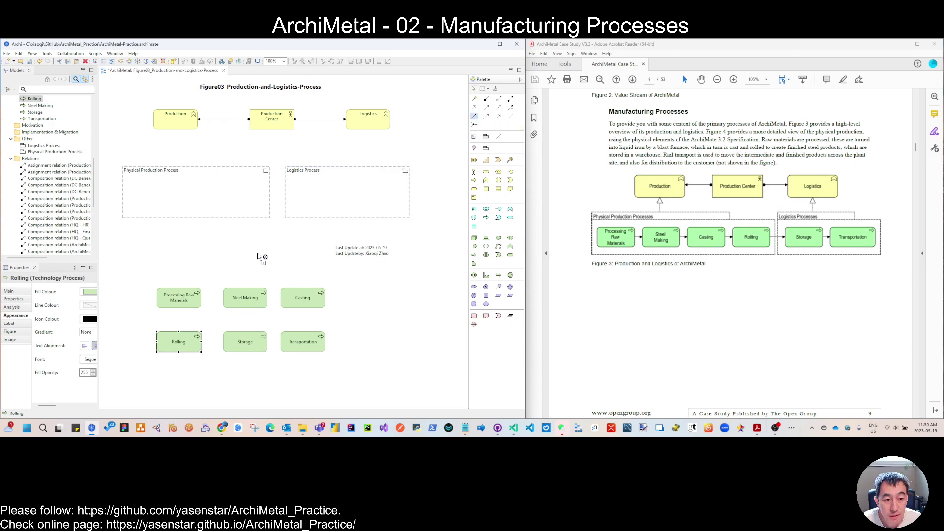
left_click(188, 299)
left_click(236, 298)
left_click(246, 300)
left_click(298, 300)
left_click(296, 302)
left_click(185, 341)
left_click(185, 342)
left_click(245, 343)
left_click(246, 343)
left_click(301, 344)
key("Escape")
Step: Line up Steel Making, Casting and Rolling in the top row and shift that row right
left_click_drag(234, 297, 225, 301)
left_click_drag(303, 304, 293, 304)
left_click_drag(188, 343, 345, 305)
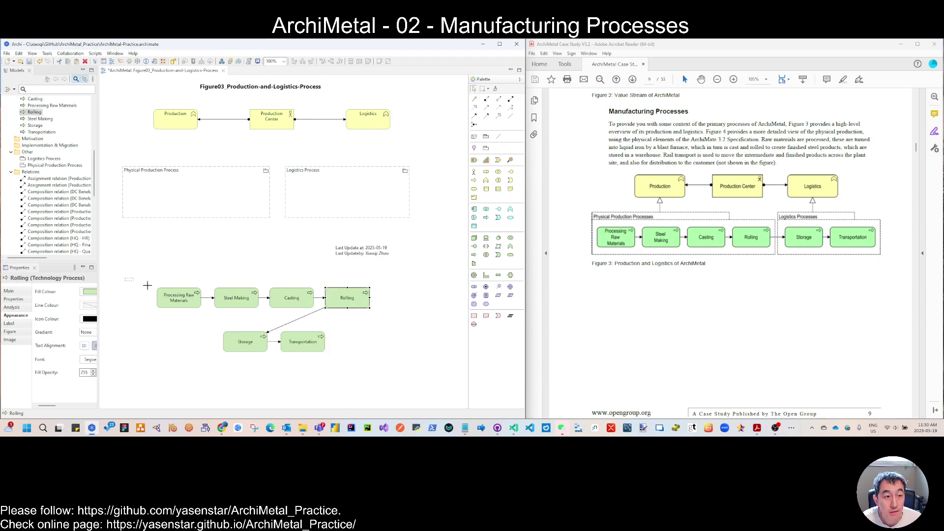
left_click_drag(126, 279, 390, 320)
left_click_drag(169, 297, 223, 296)
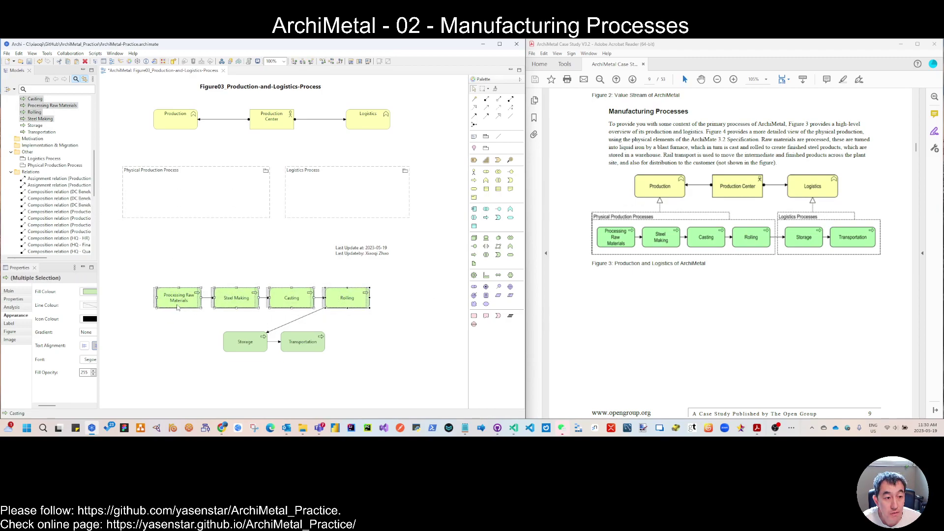
Step: Resize Physical Production Process and nest the four production processes inside it, accepting the new relationships
left_click(126, 193)
left_click_drag(122, 192, 77, 218)
left_click(118, 406)
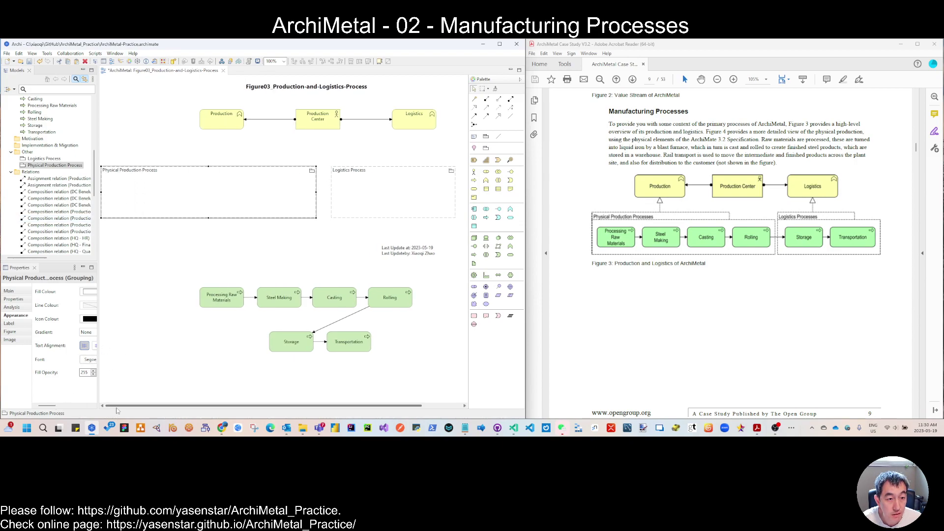
left_click_drag(187, 282, 412, 315)
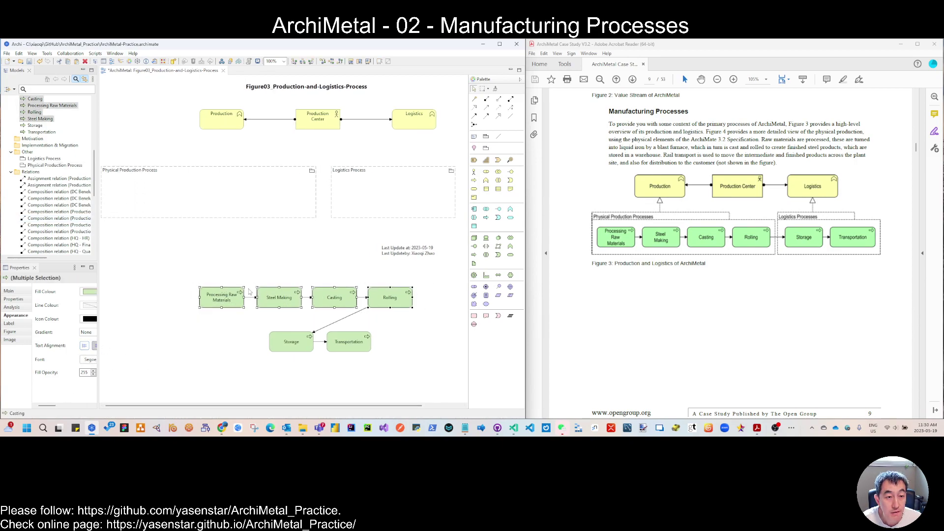
left_click_drag(224, 303, 128, 197)
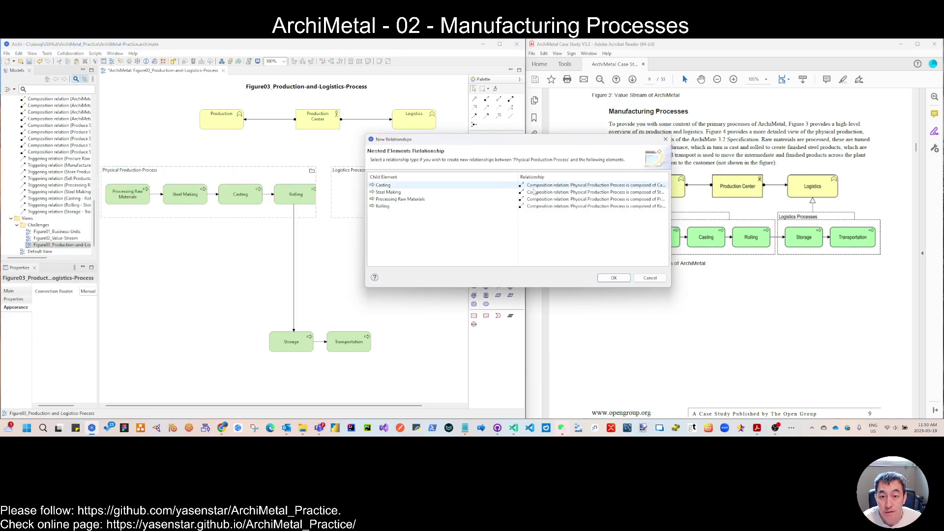
left_click(614, 278)
Step: Widen Physical Production Process and nest Storage and Transportation in Logistics Process, accepting the relationships
left_click(316, 193)
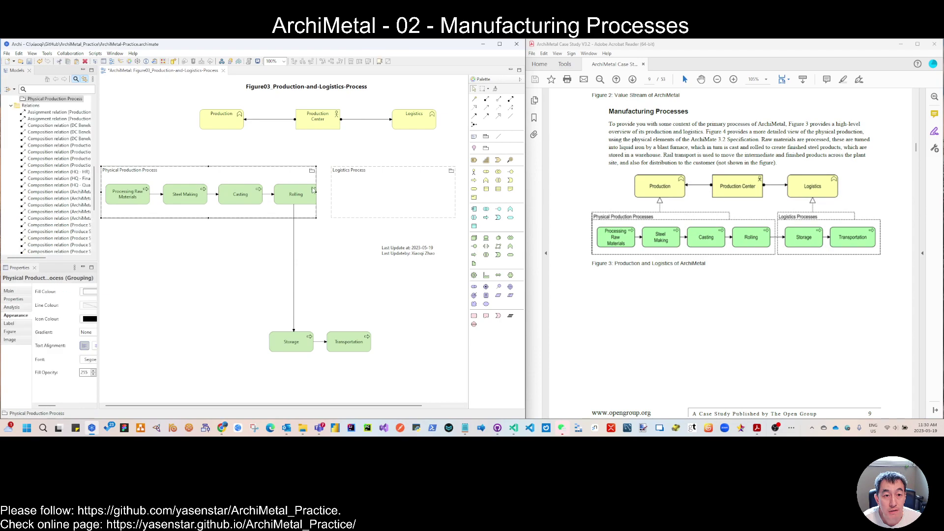
left_click_drag(317, 192, 390, 199)
left_click(376, 201)
left_click_drag(241, 324, 386, 367)
left_click_drag(288, 340, 373, 194)
left_click(615, 279)
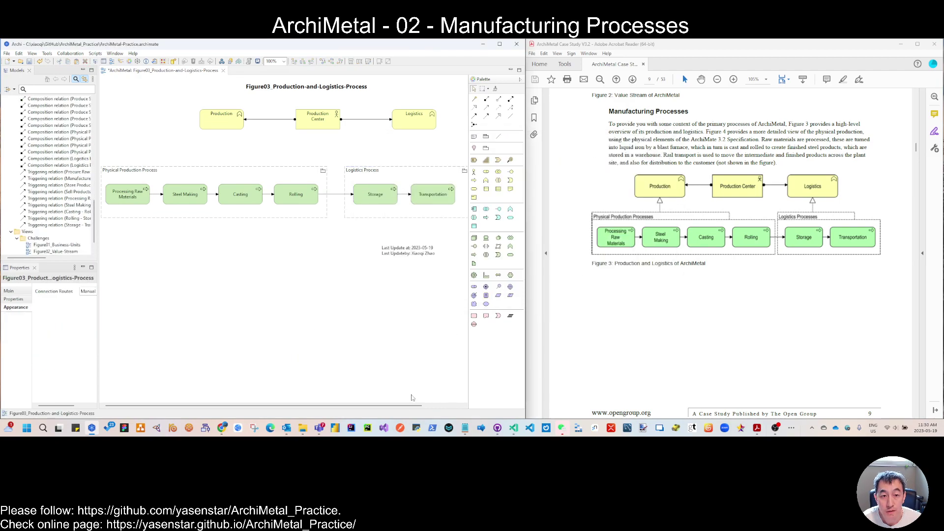
Step: Enlarge Logistics Process and move the Last Update note up beneath the groups
left_click(440, 405)
left_click(422, 196)
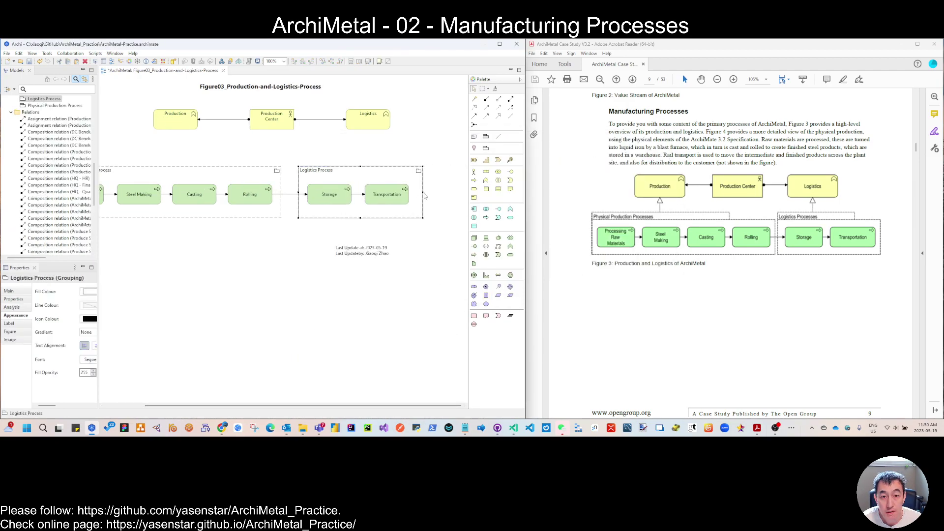
left_click_drag(423, 193, 418, 193)
left_click_drag(363, 256, 369, 242)
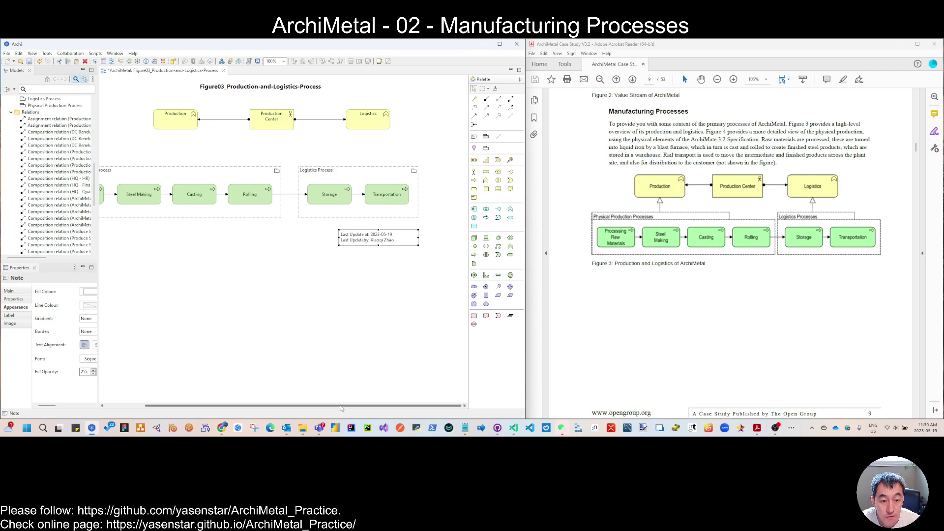
left_click_drag(342, 406, 257, 406)
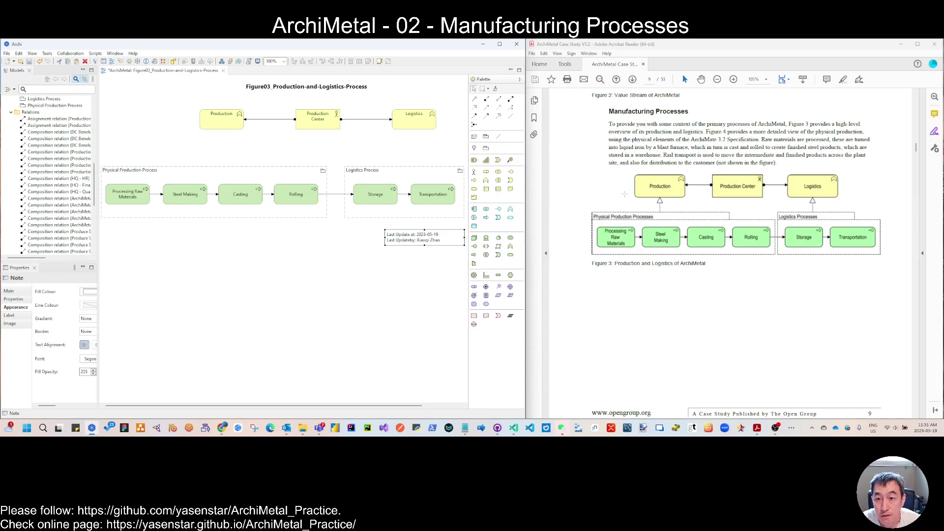
Step: Draw a realization from Physical Production Process to the Production function
left_click(510, 108)
left_click(238, 169)
left_click(222, 123)
Step: Make Logistics Process realize Logistics and show that relation in the Visualiser
left_click(475, 107)
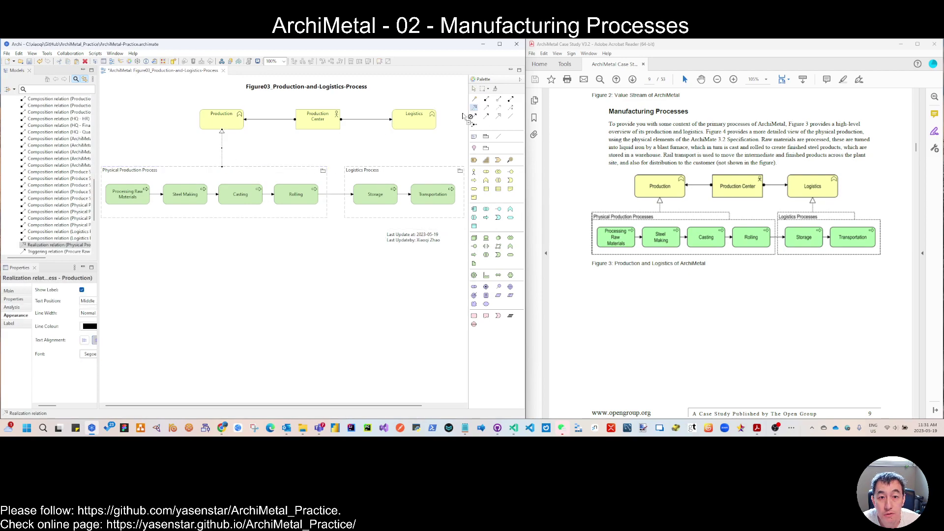
left_click(414, 181)
left_click(414, 123)
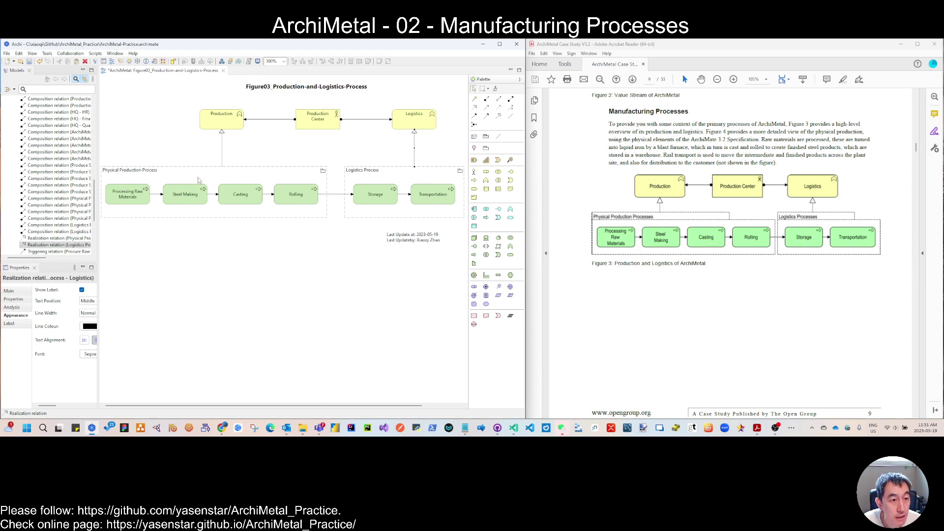
left_click(138, 61)
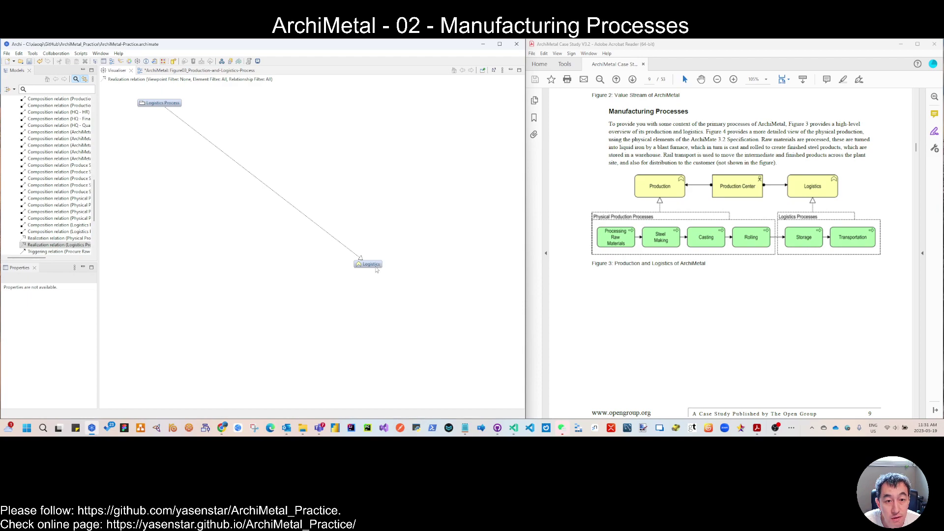
Step: Confirm Logistics is a business function, close the Visualiser, and select Processing Raw Materials
left_click(376, 268)
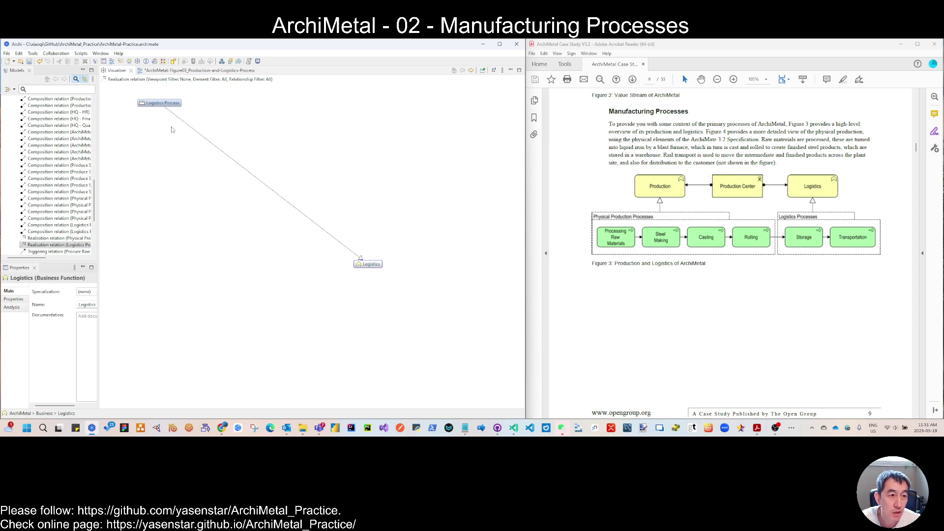
left_click(131, 70)
left_click(135, 192)
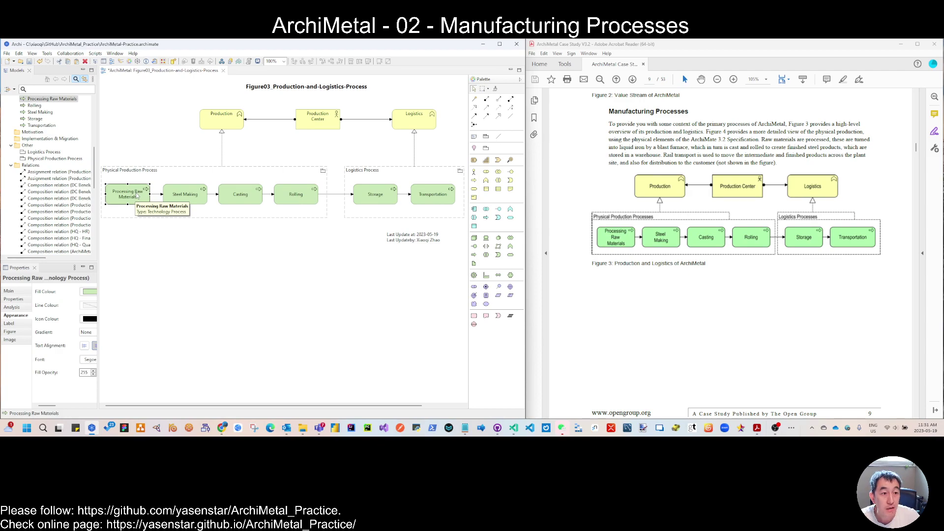
Step: Copy Processing Raw Materials below the groups and rename it Physical Production Process
left_click_drag(137, 195, 199, 257, "ctrl")
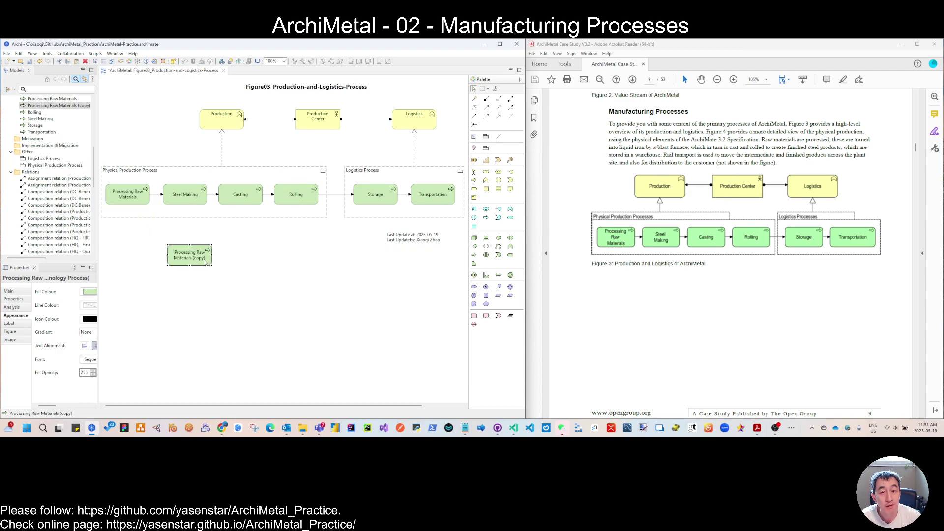
double_click(146, 180)
key("ctrl+c")
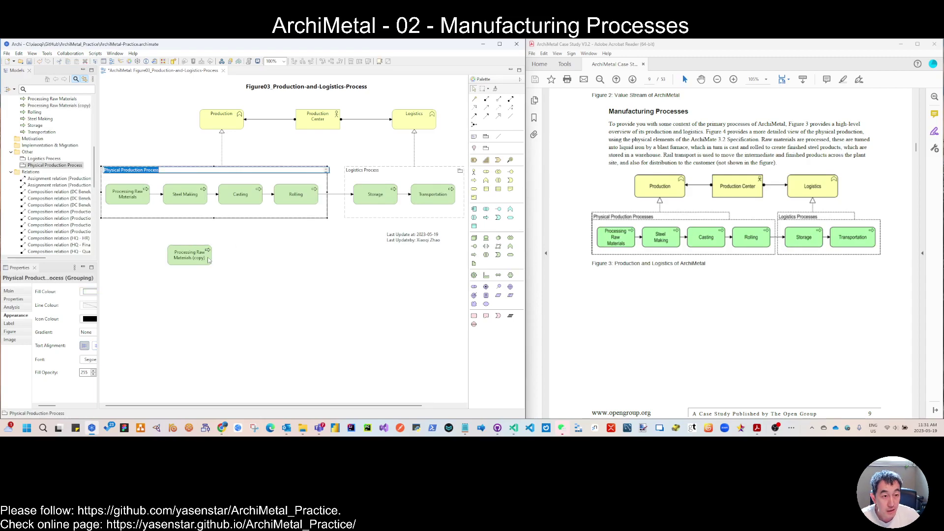
double_click(197, 257)
key("ctrl+v")
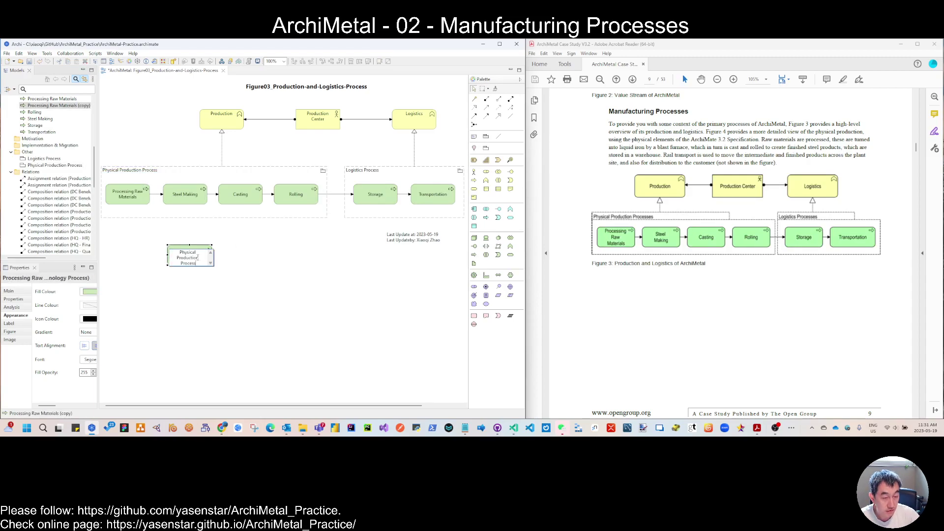
key("Return")
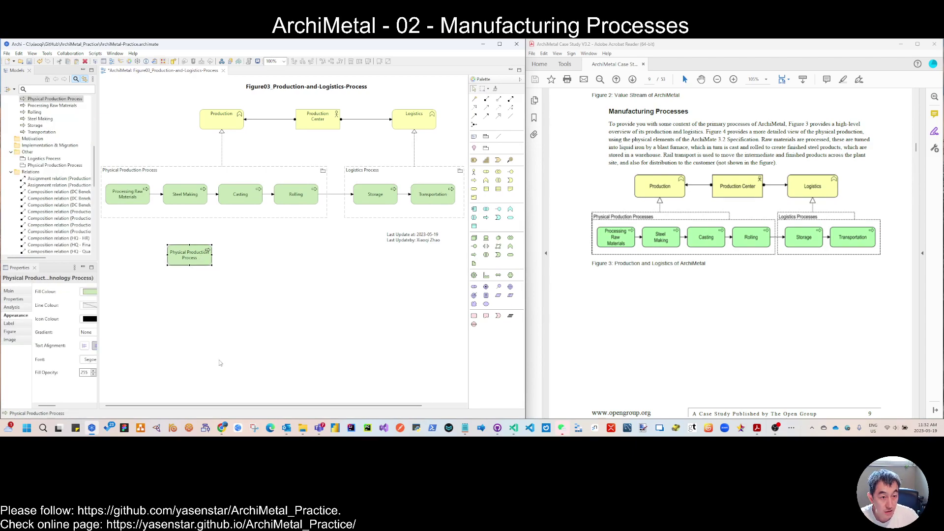
Step: Paste a duplicate beside it and rename the copy 'Logistics Process'
key("ctrl+v")
left_click_drag(211, 257, 270, 255)
left_click(368, 178)
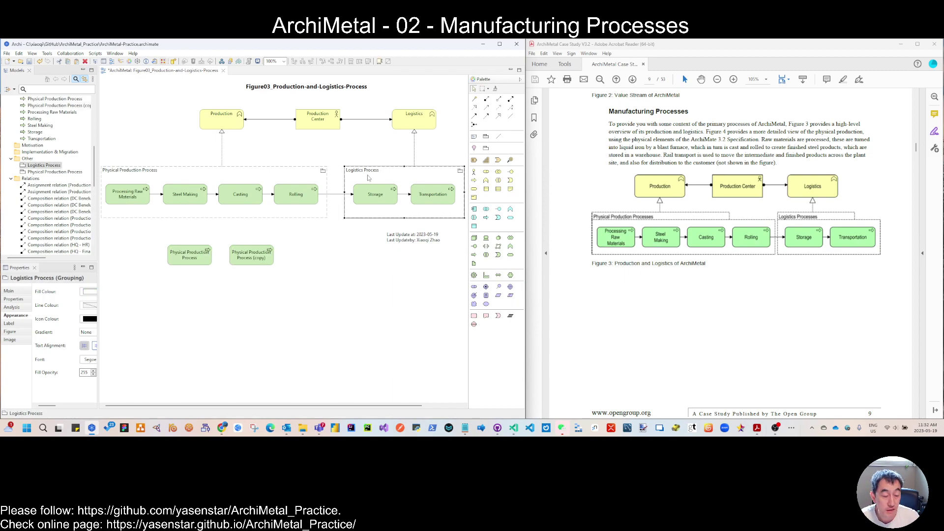
left_click(255, 261)
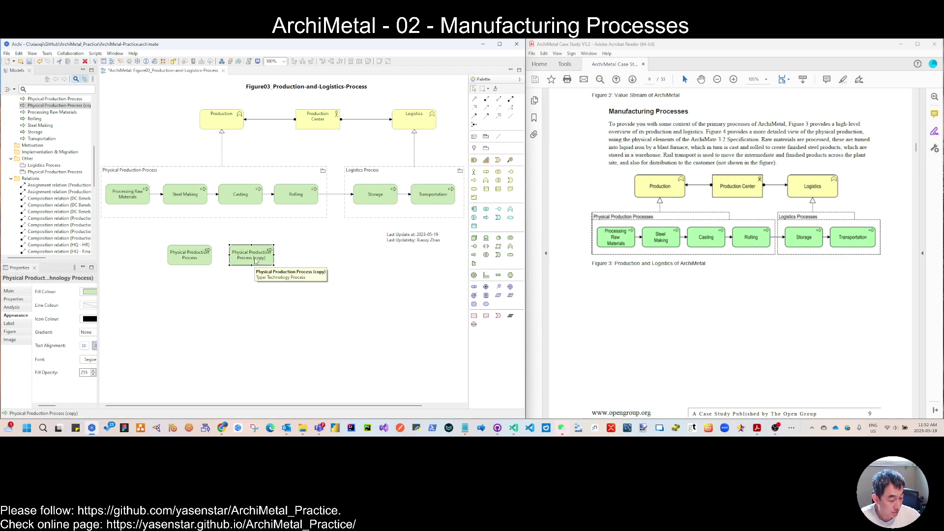
double_click(256, 261)
type("Logis")
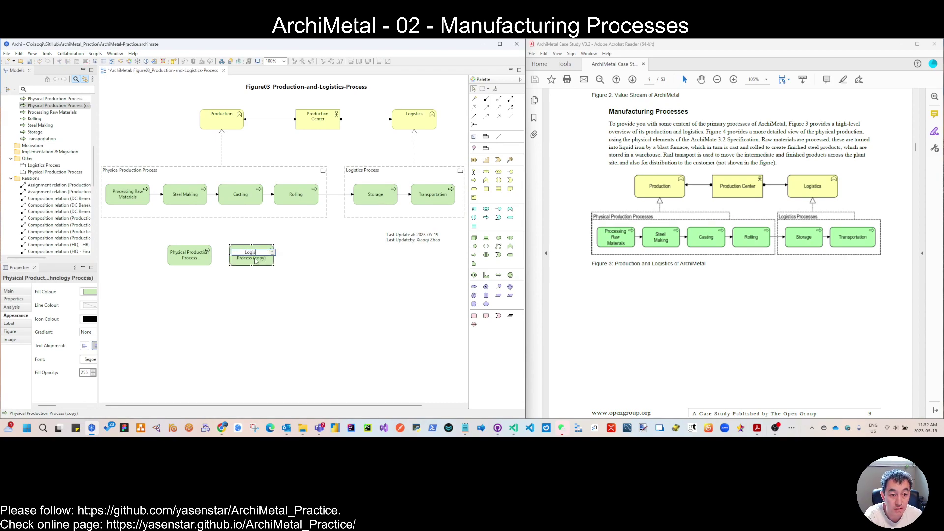
type("tics Process")
key("Return")
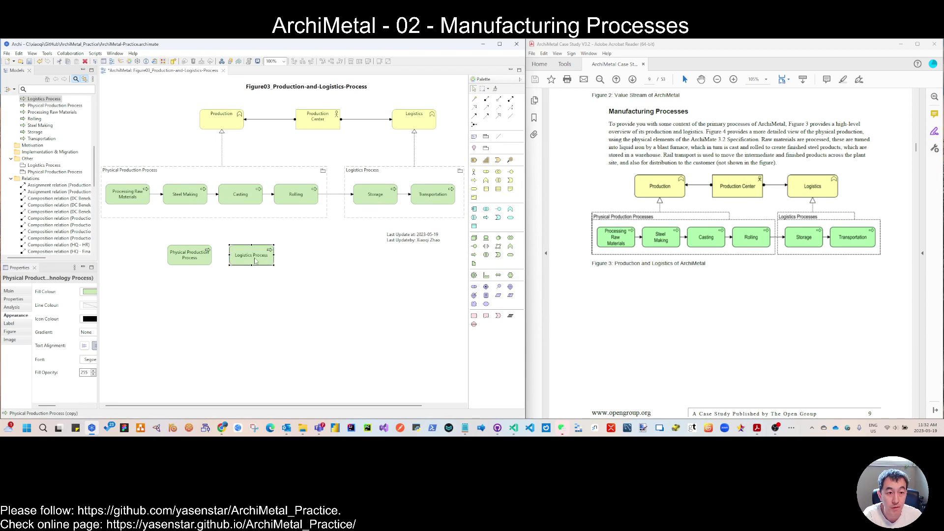
Step: Match Logistics Process and Physical Production Process elements to their groups' sizes
left_click_drag(258, 259, 311, 285)
left_click(353, 207, "shift")
left_click(369, 62)
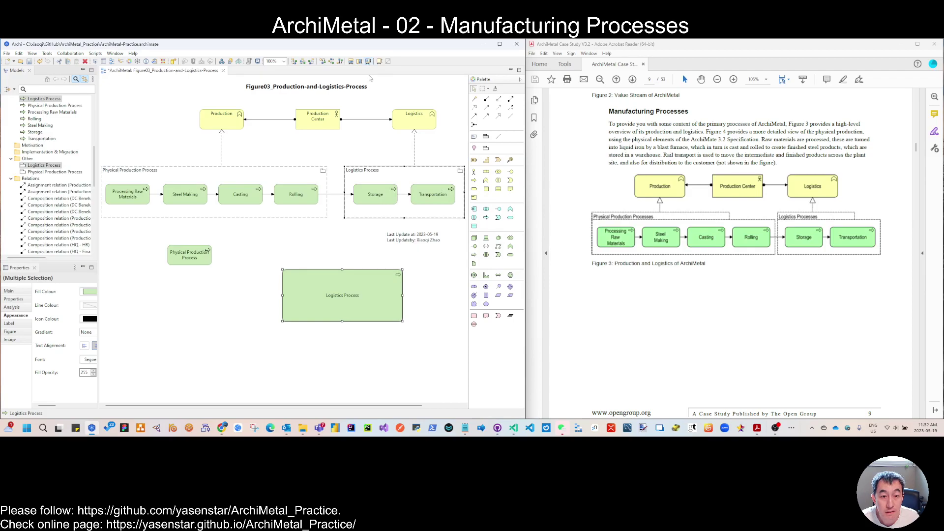
left_click(187, 260)
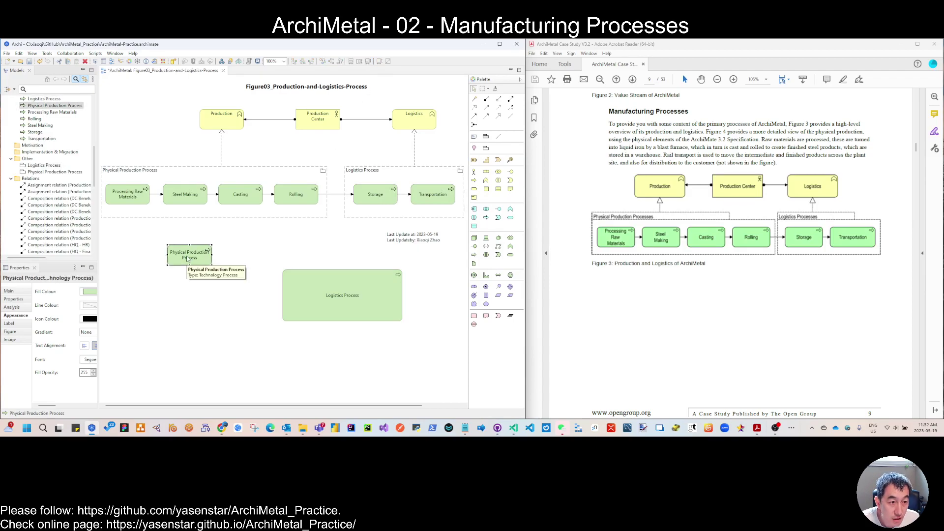
left_click(179, 215, "shift")
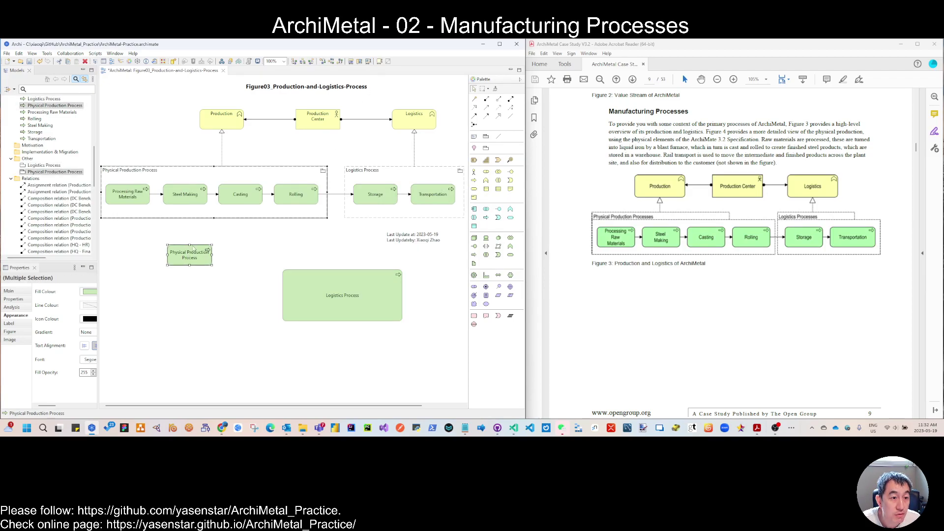
left_click(369, 61)
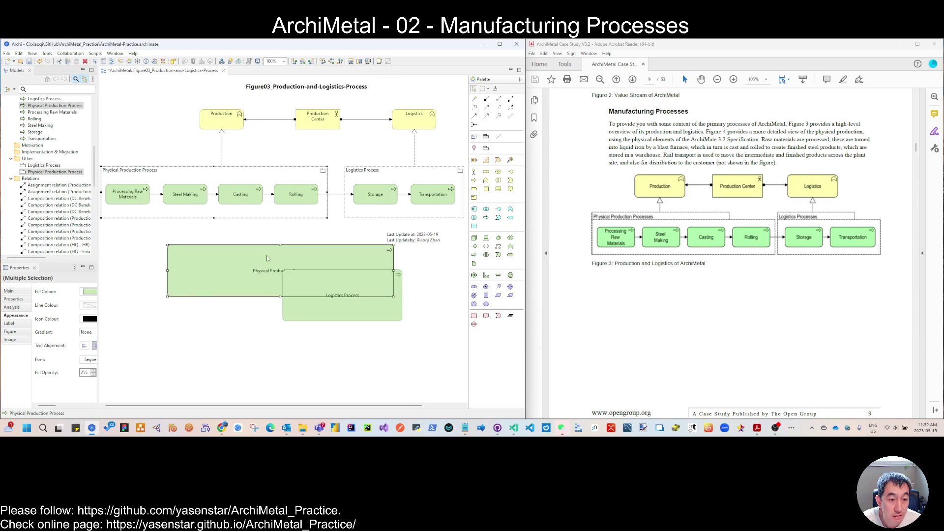
Step: Move Physical Production Process up and drag the four production steps into it
left_click(261, 269)
left_click_drag(241, 282, 175, 259)
left_click_drag(235, 202, 131, 249)
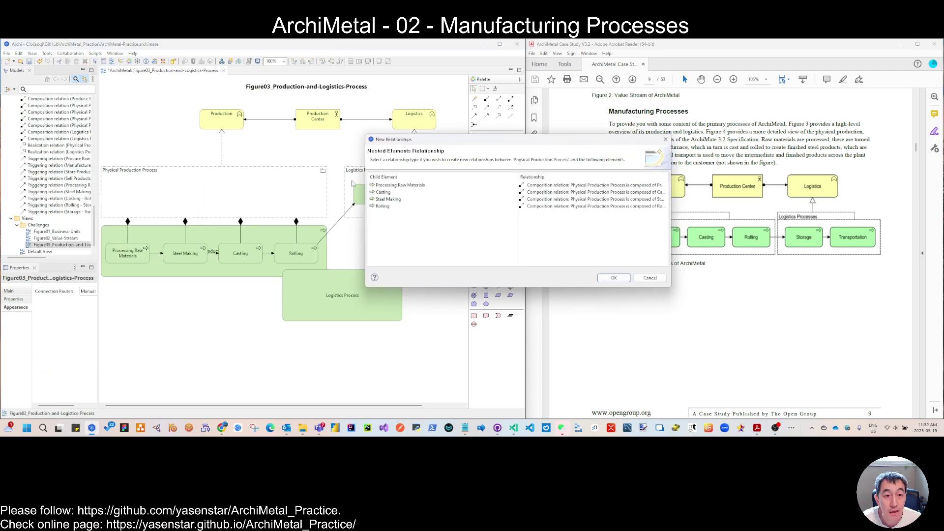
Step: Accept the compositions and set both process labels to left alignment, top position
left_click(611, 279)
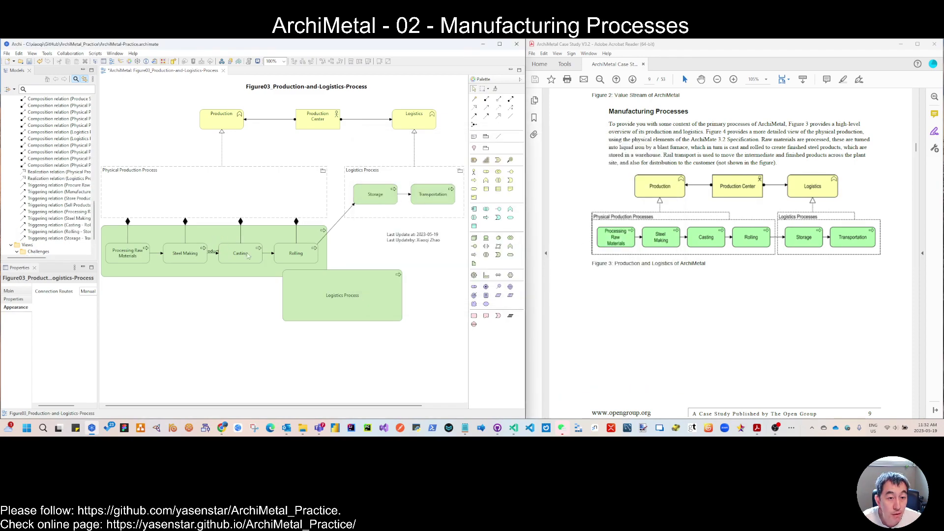
left_click(239, 237)
left_click(315, 308, "shift")
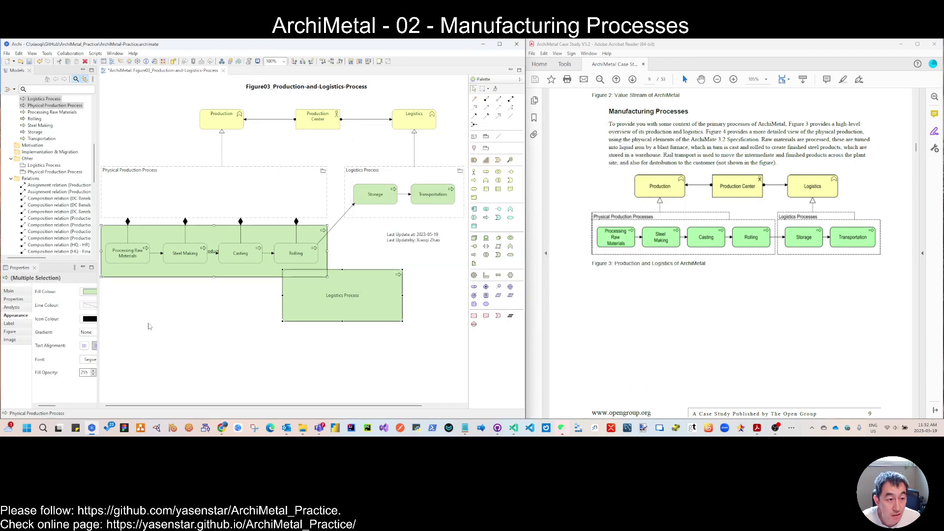
left_click(84, 346)
left_click(75, 406)
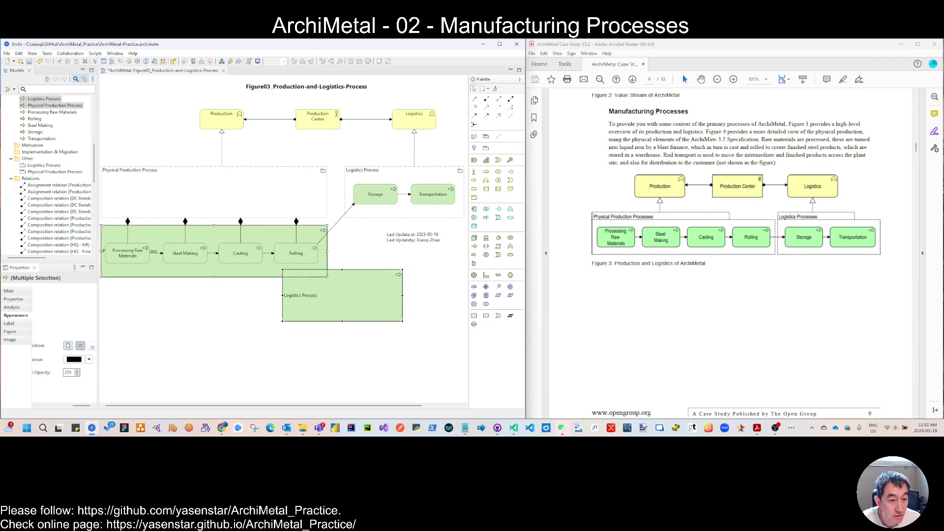
left_click(69, 346)
left_click(325, 350)
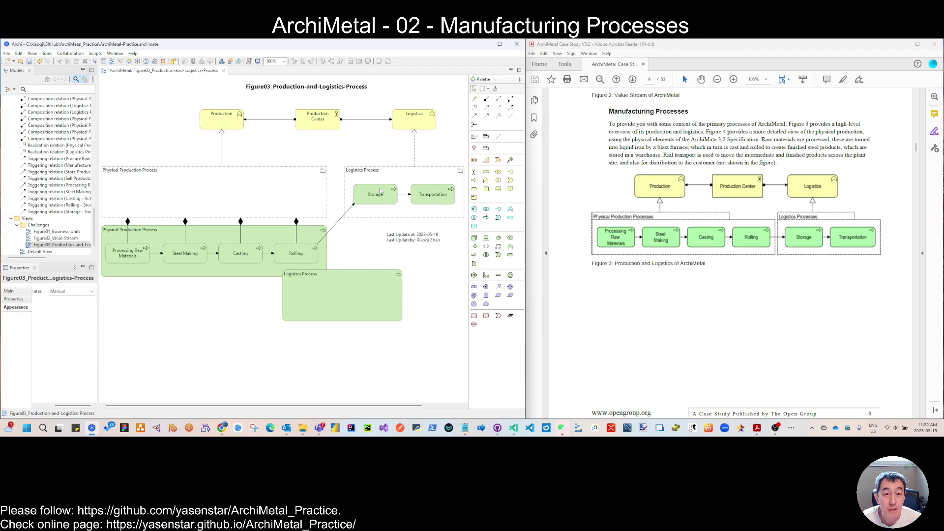
Step: Move Storage and Transportation into Logistics Process, accepting the composition relations
left_click_drag(337, 181, 465, 214)
left_click_drag(380, 198, 318, 297)
left_click(622, 279)
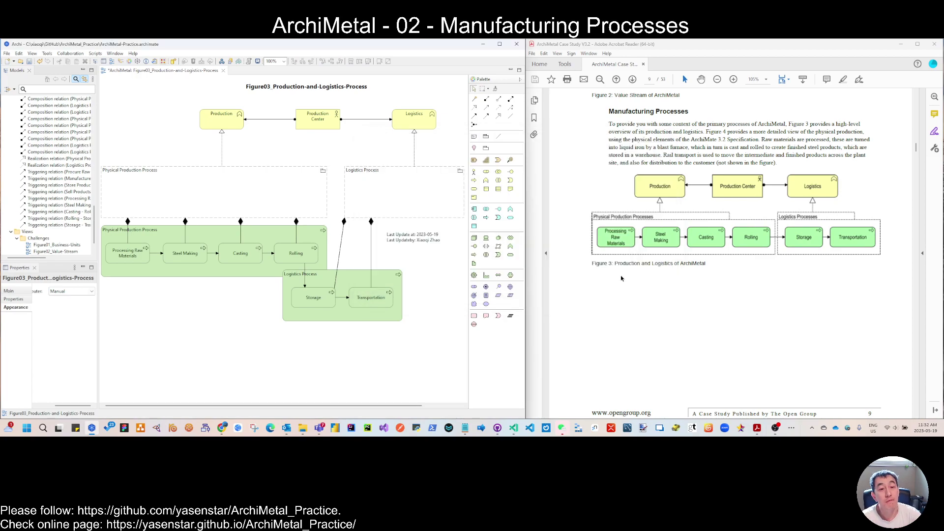
Step: Delete the six composition connections from the view
left_click(346, 224)
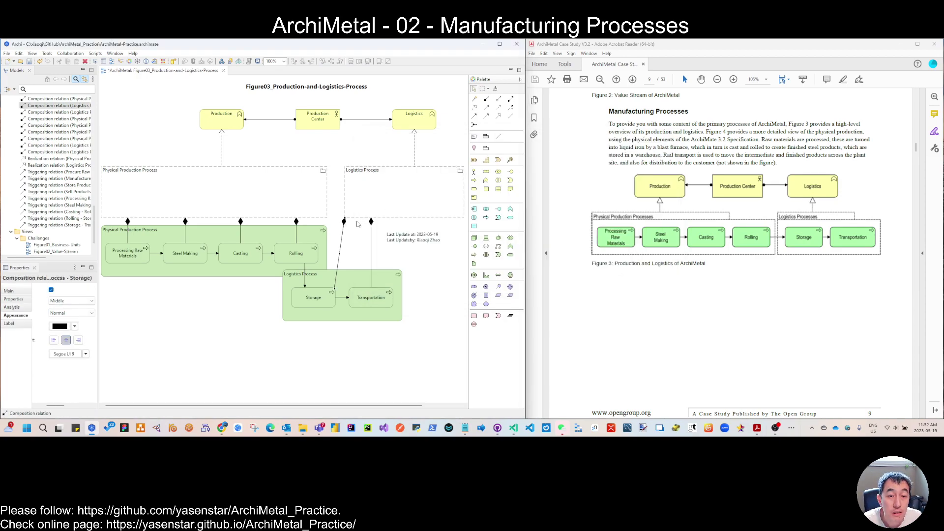
left_click(372, 225, "ctrl")
left_click(296, 227, "ctrl")
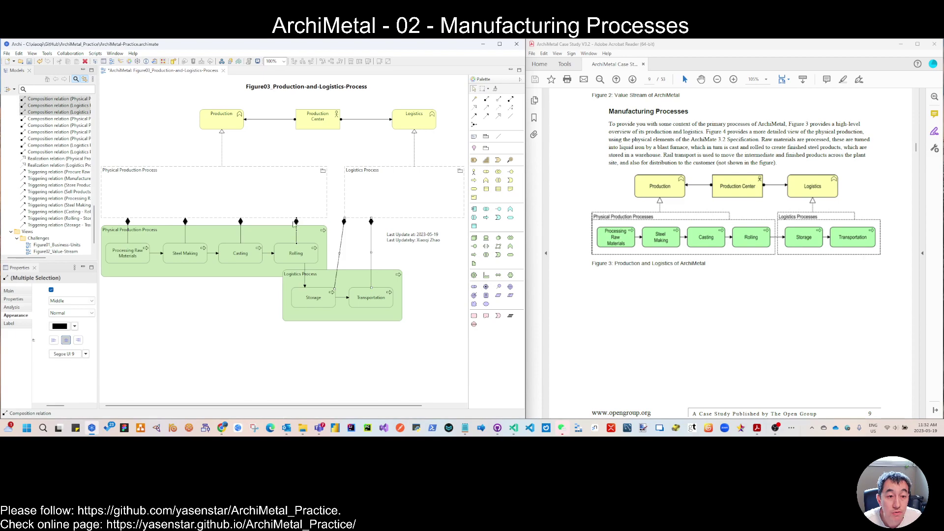
left_click(241, 226, "ctrl")
left_click(186, 226, "ctrl")
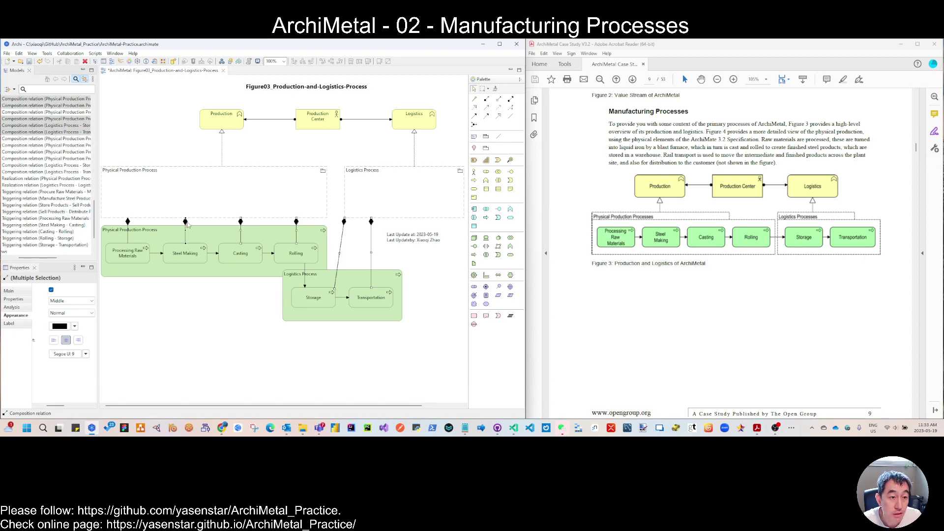
left_click(128, 225, "ctrl")
right_click(128, 223)
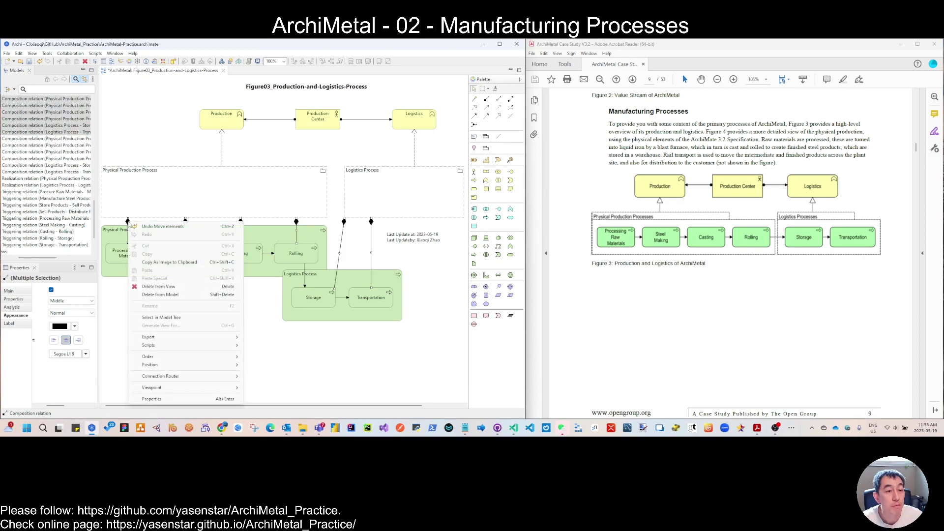
left_click(182, 287)
Step: Reattach the Production and Logistics realization links to the green process elements
left_click(302, 200)
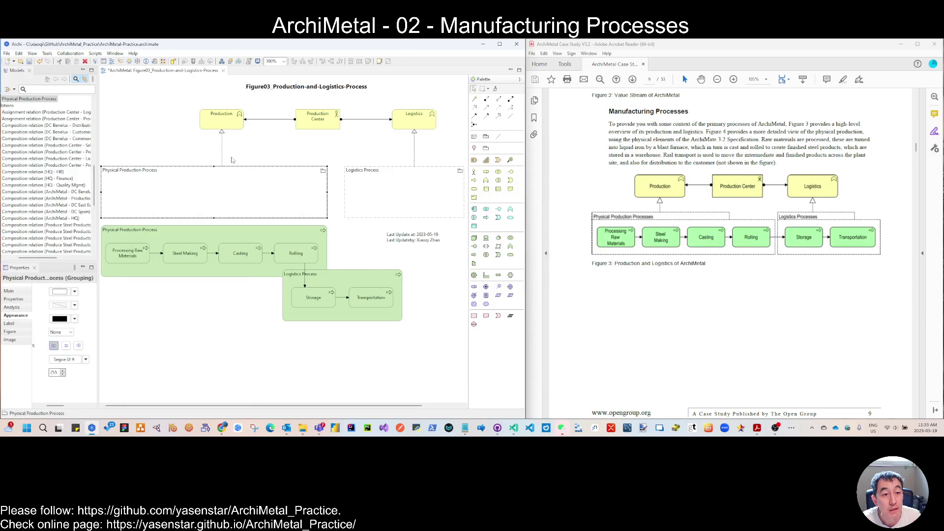
left_click(222, 136)
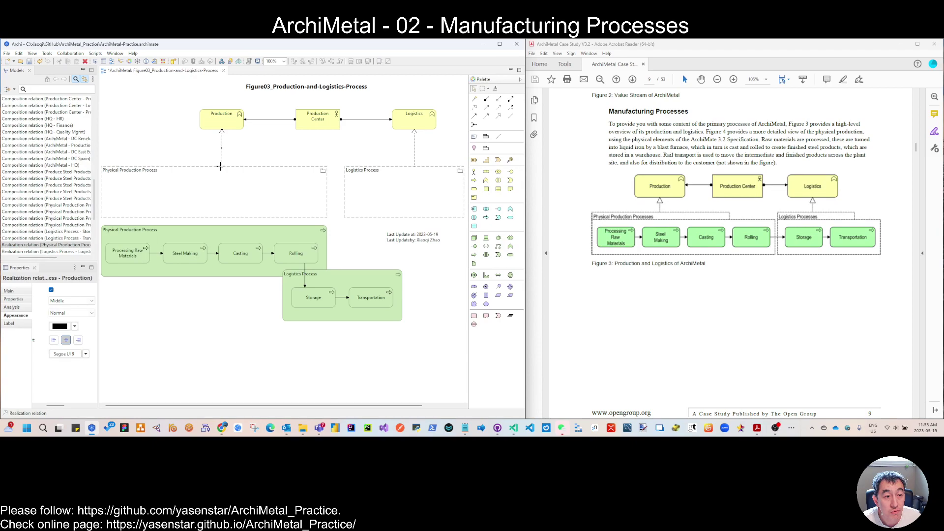
left_click_drag(222, 167, 221, 227)
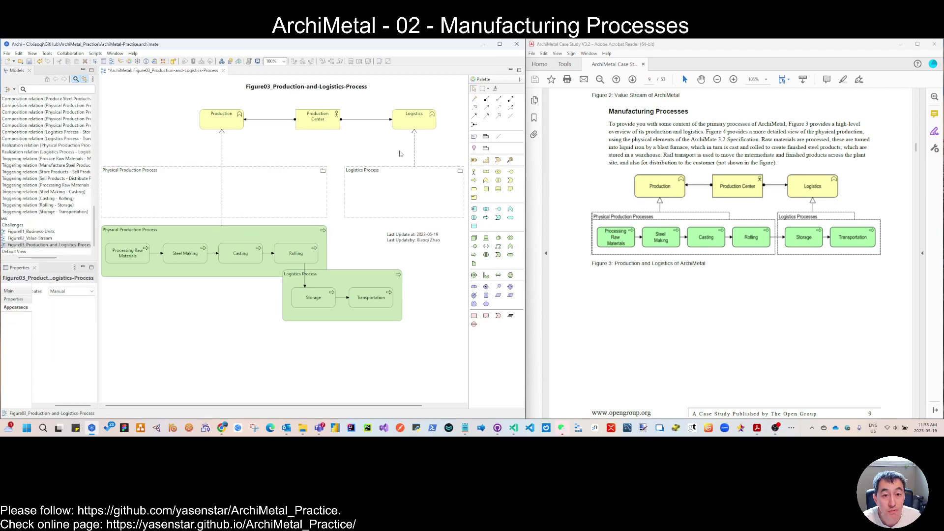
left_click(414, 134)
left_click_drag(415, 167, 353, 278)
Step: Delete both dashed Physical Production Process and Logistics Process groups
left_click(376, 202)
left_click(285, 197, "shift")
right_click(285, 197)
left_click(319, 265)
Step: Move the processes, Last Update note and top row up and left; widen the Models panel
left_click_drag(274, 250, 279, 166)
left_click_drag(330, 283, 394, 167)
left_click_drag(417, 240, 417, 222)
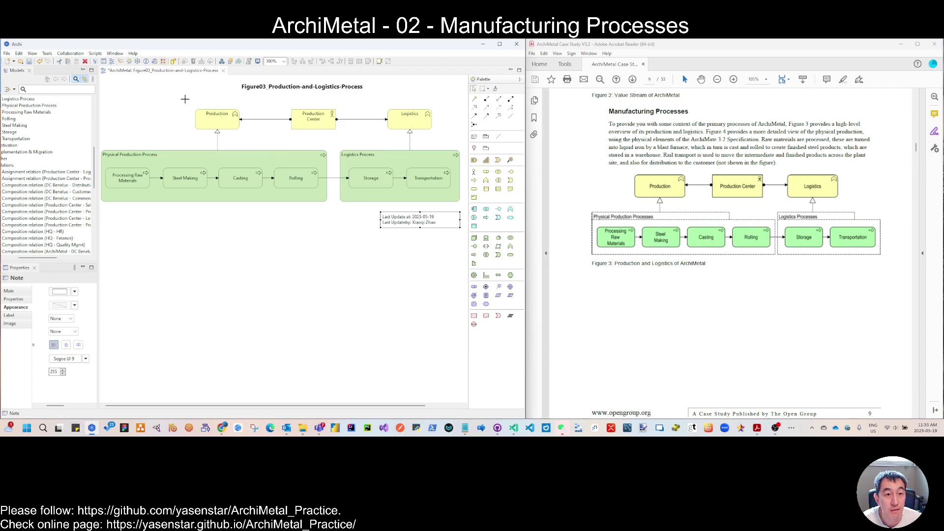
left_click_drag(185, 99, 449, 147)
left_click_drag(412, 120, 392, 121)
left_click(94, 241)
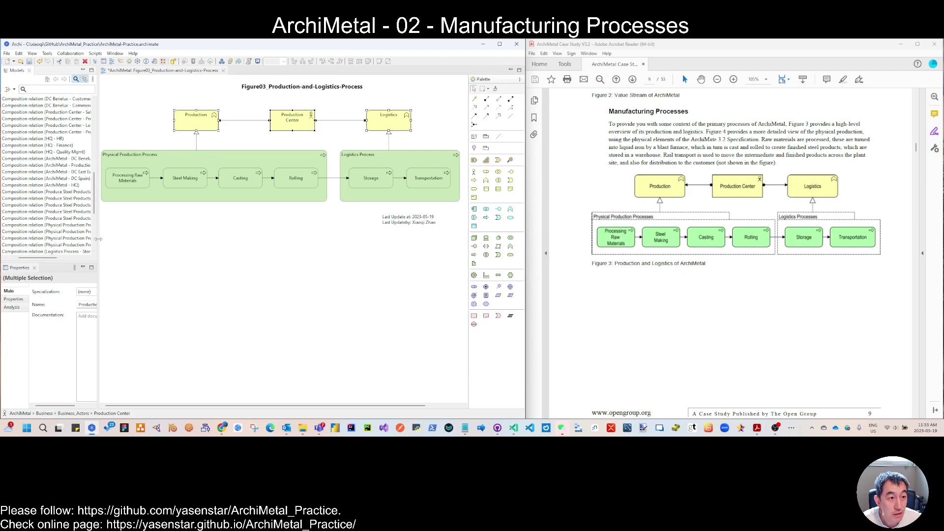
left_click_drag(98, 239, 151, 249)
Step: Uncheck Relations under Visible Folders in the Models panel menu
left_click(228, 155)
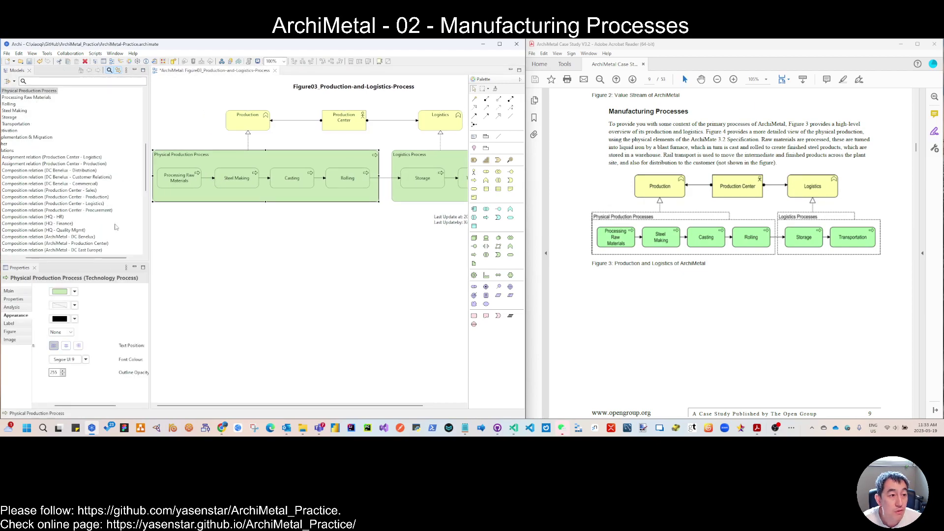
left_click_drag(74, 257, 56, 257)
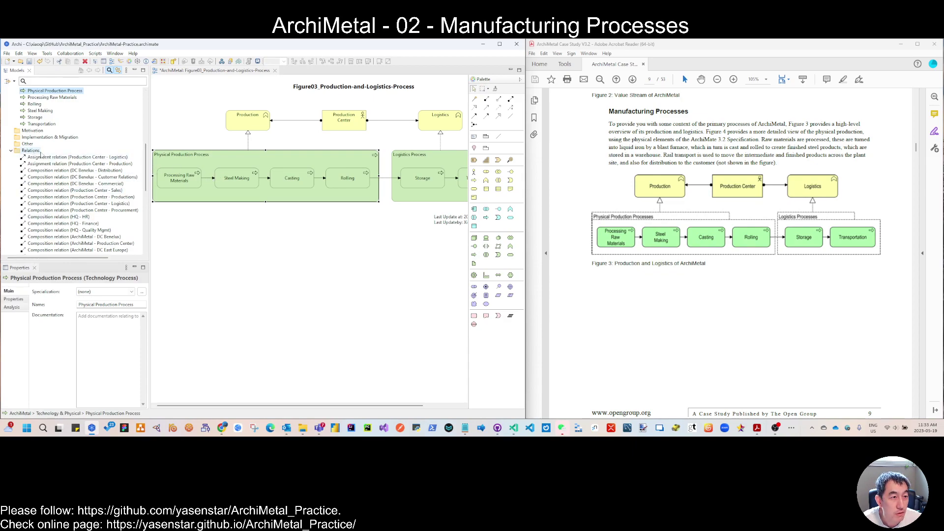
left_click(131, 197)
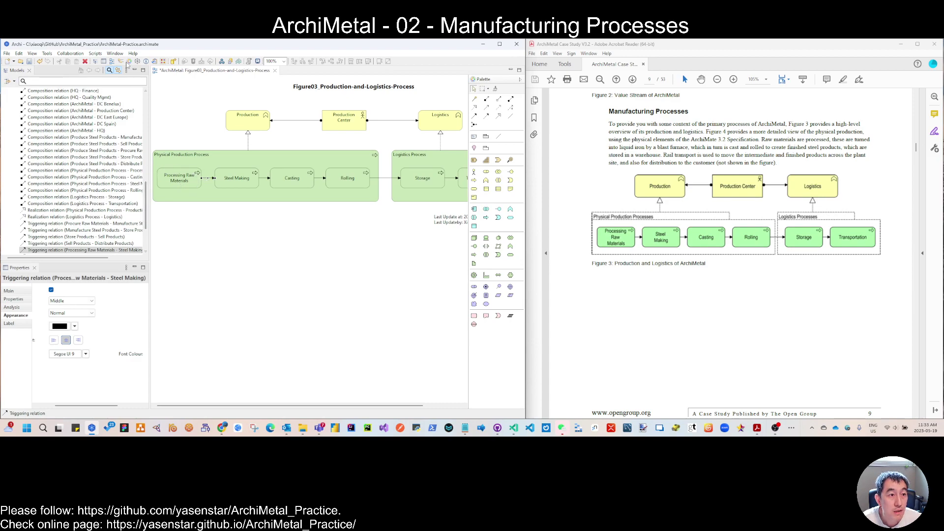
left_click(127, 70)
mouse_move(147, 80)
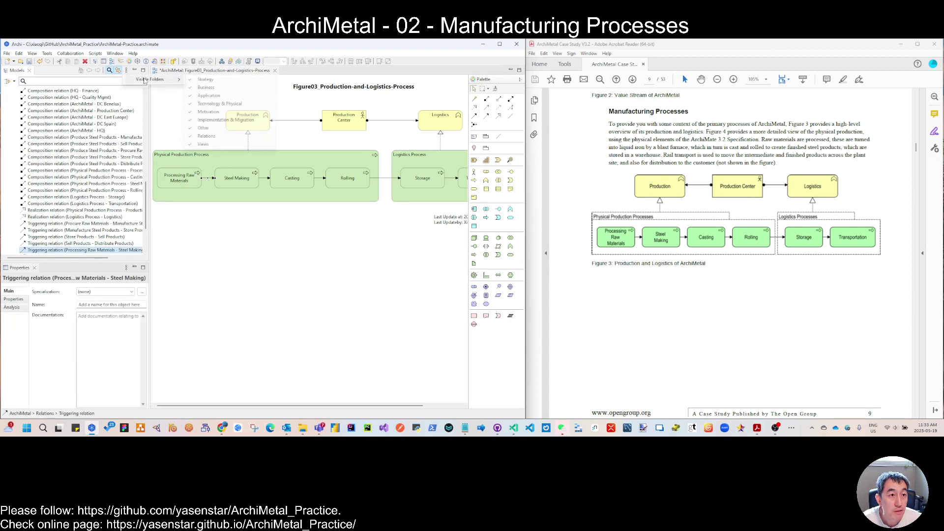
left_click(206, 137)
left_click(170, 178)
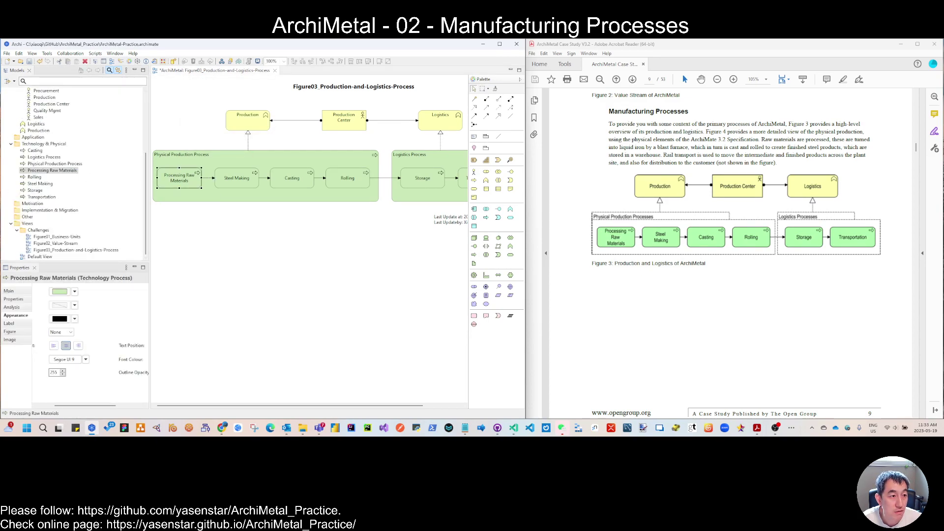
Step: Create a Physical Production Process folder under Technology & Physical
left_click(51, 165)
left_click(51, 164)
key("ctrl+c")
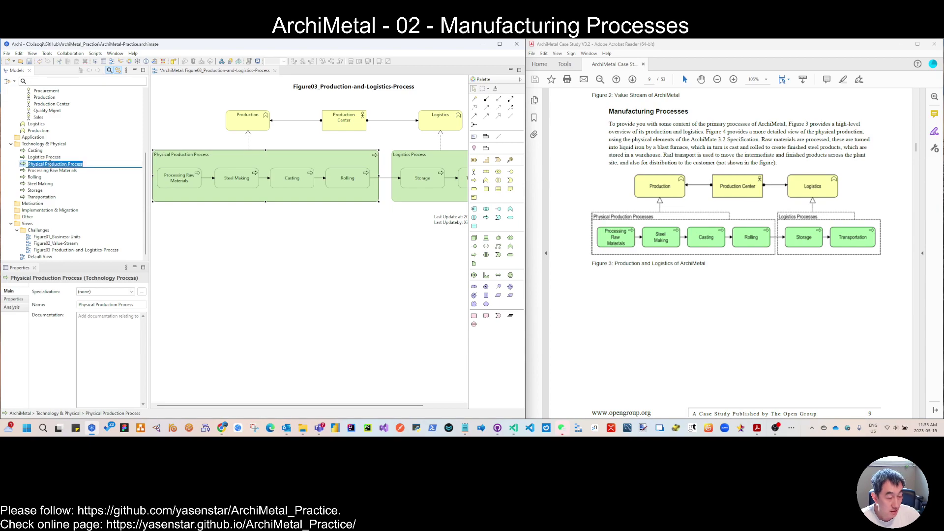
right_click(43, 144)
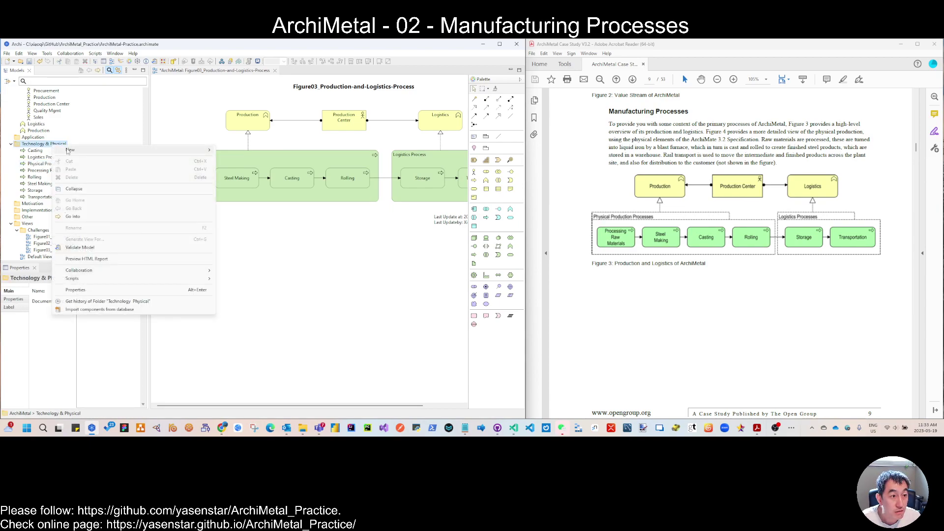
mouse_move(147, 150)
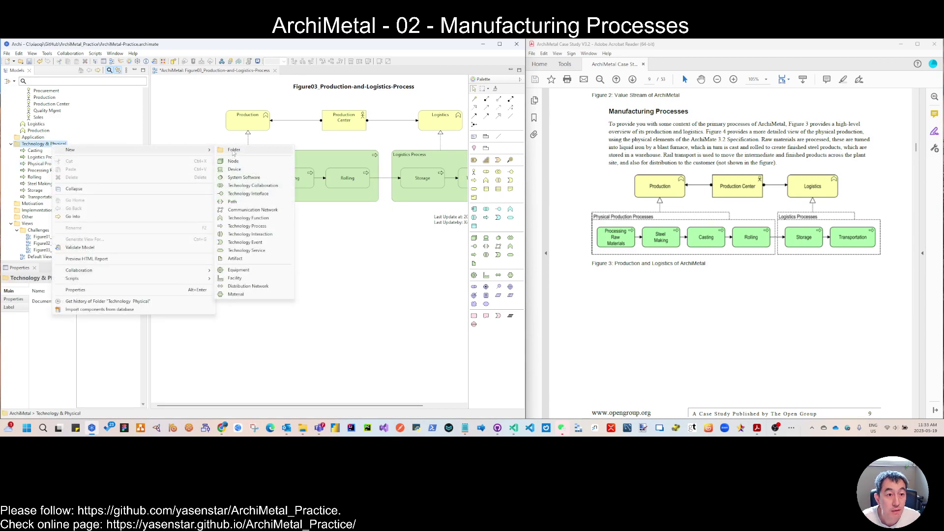
left_click(234, 150)
key("ctrl+v")
key("Return")
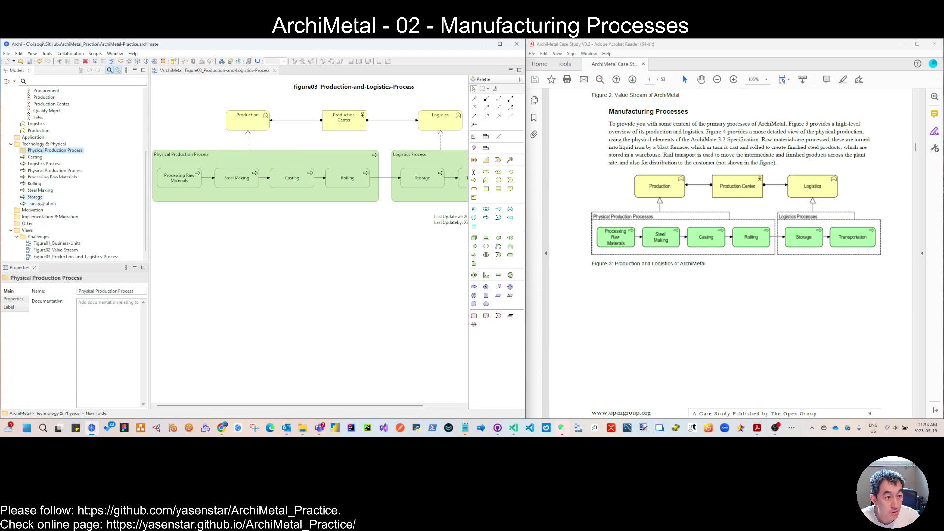
Step: Create a Logistics Process folder and move Storage and Transportation into it
left_click(44, 165)
key("F2")
key("ctrl+c")
right_click(44, 144)
mouse_move(202, 150)
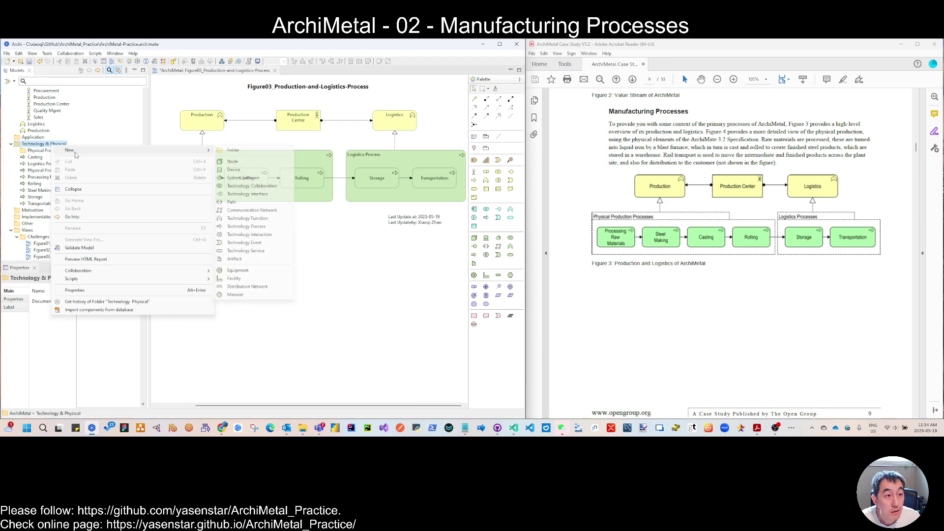
left_click(234, 151)
key("ctrl+v")
key("Return")
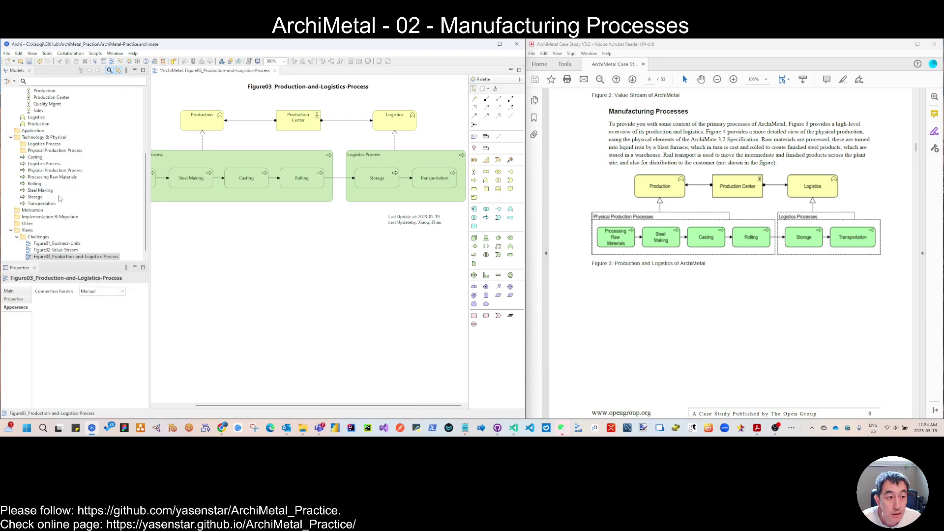
left_click(35, 197)
left_click(41, 203, "shift")
left_click_drag(37, 199, 45, 144)
Step: Move Casting, Processing Raw Materials, Rolling and Steel Making into the Physical Production Process folder
left_click(35, 176)
left_click(40, 210, "shift")
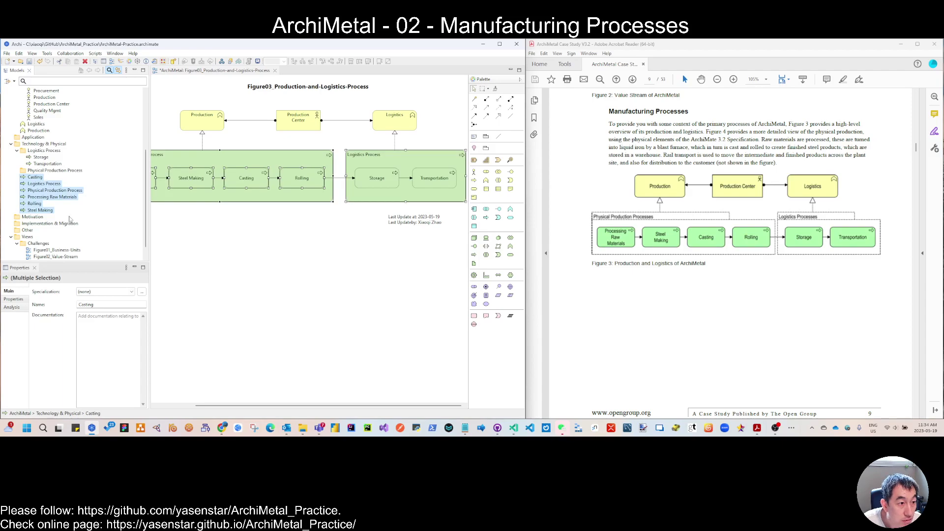
left_click(69, 197)
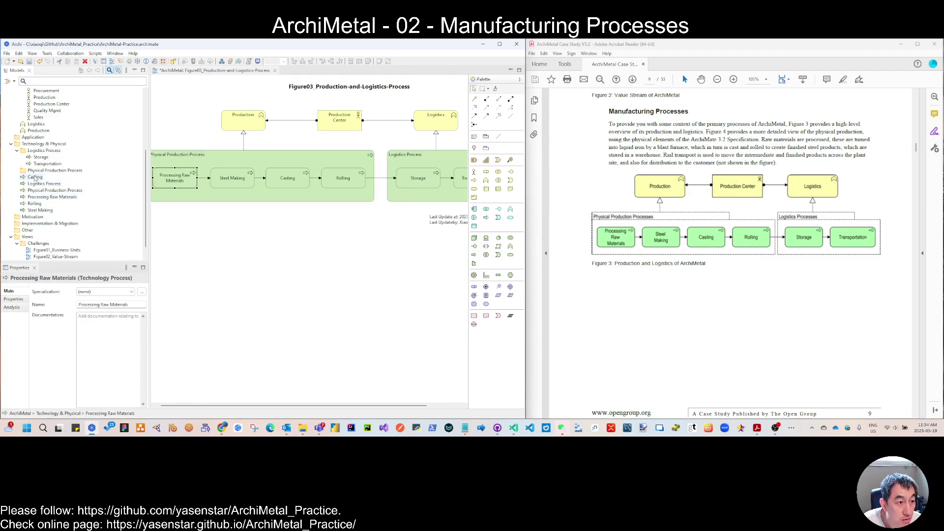
left_click(35, 177)
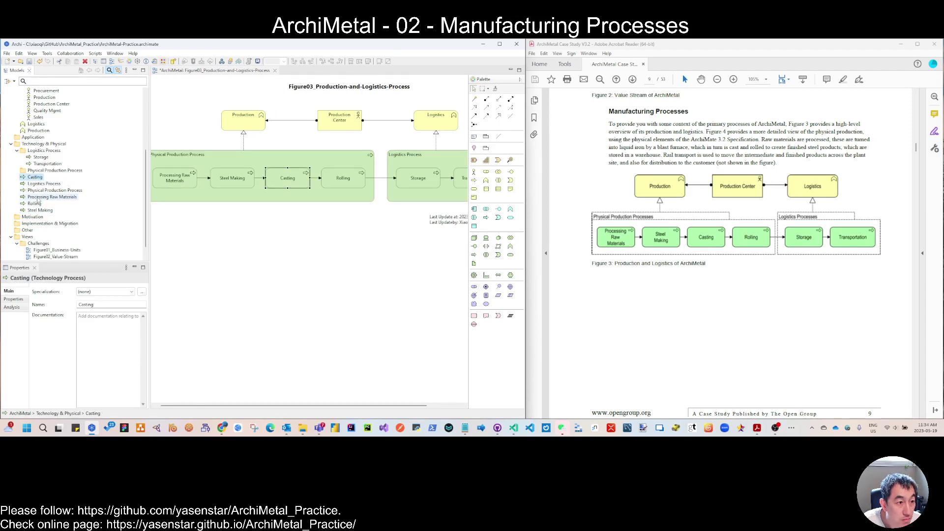
left_click(39, 198, "ctrl")
left_click(34, 204, "ctrl")
left_click(37, 210, "ctrl")
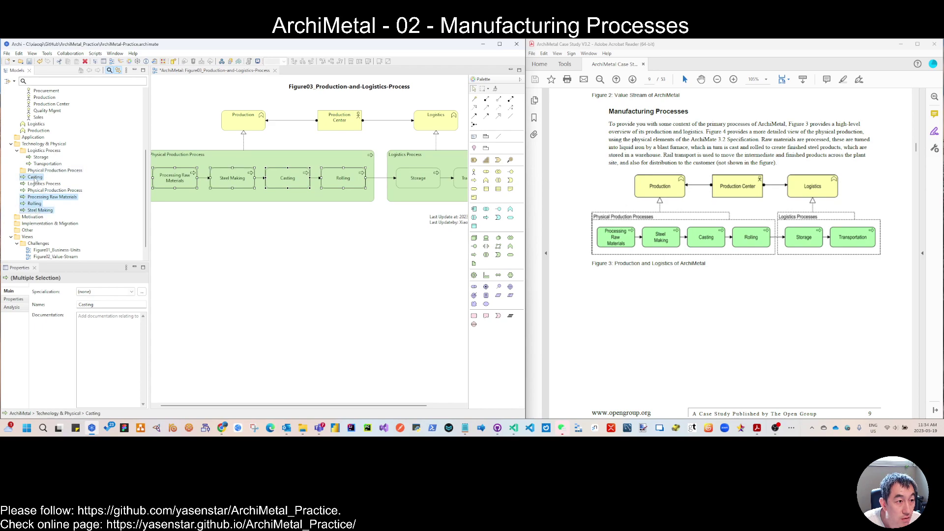
left_click_drag(35, 179, 48, 172)
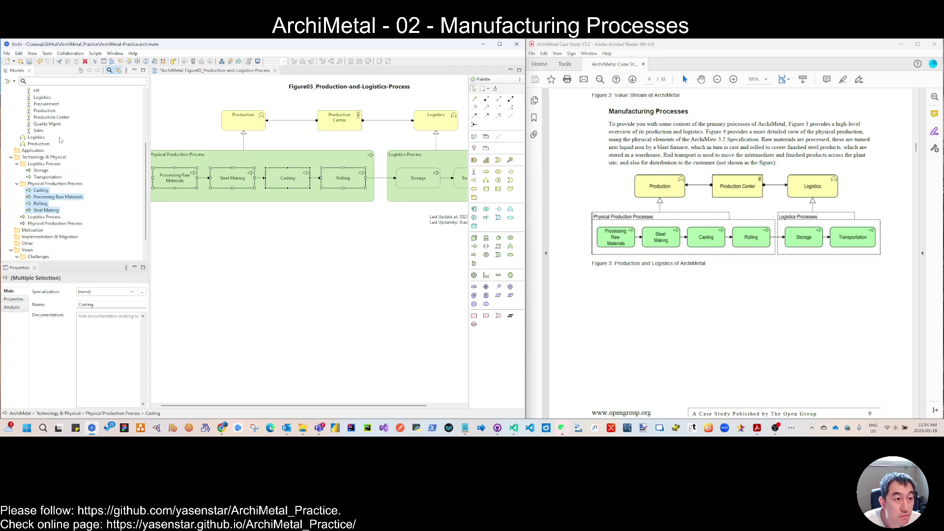
left_click(17, 164)
left_click(17, 183)
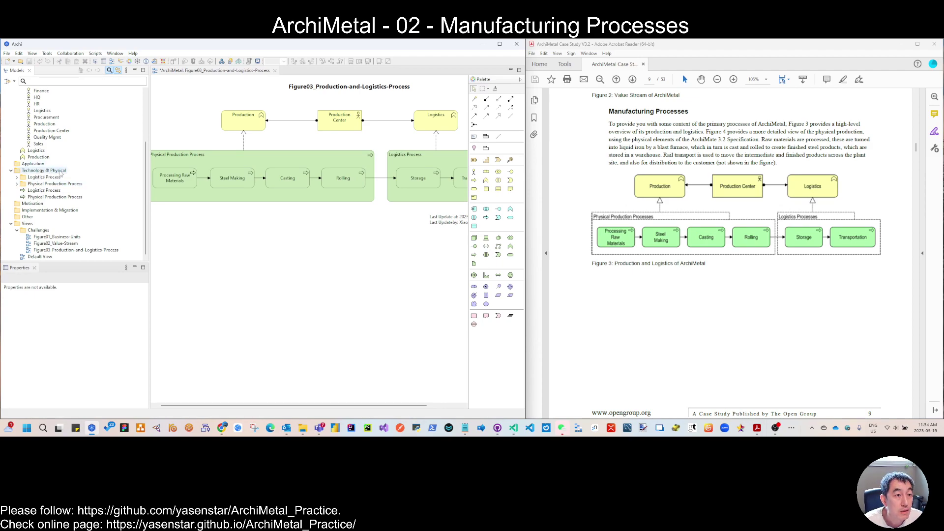
Step: Create a 'Physical Processes' folder under Technology & Physical
right_click(61, 173)
mouse_move(93, 177)
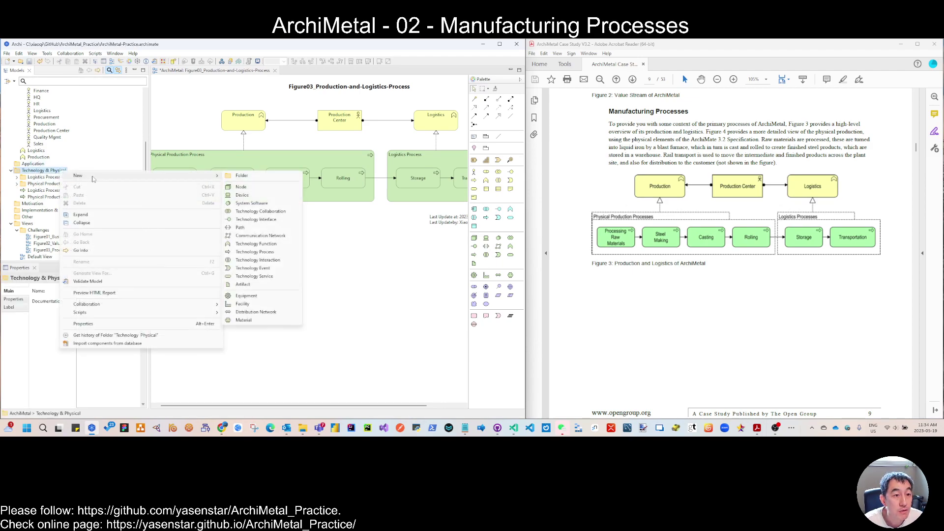
left_click(255, 176)
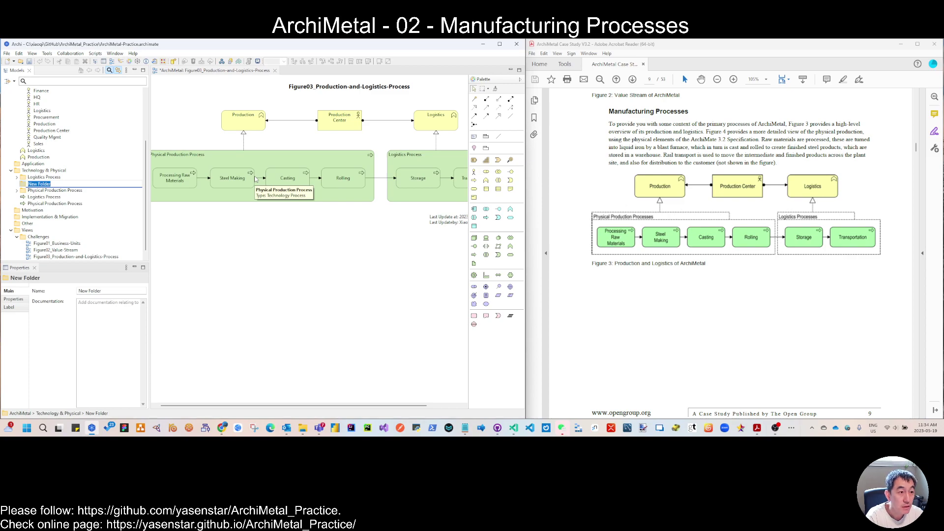
type("Phy")
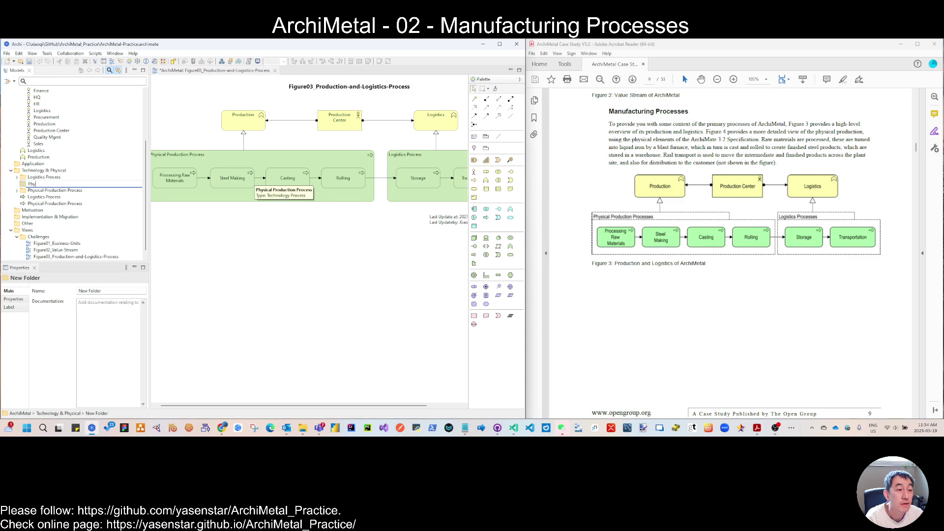
type("sical Processes")
key("Return")
Step: Move both process folders and the two parent process elements into Physical Processes
left_click_drag(44, 177, 52, 184)
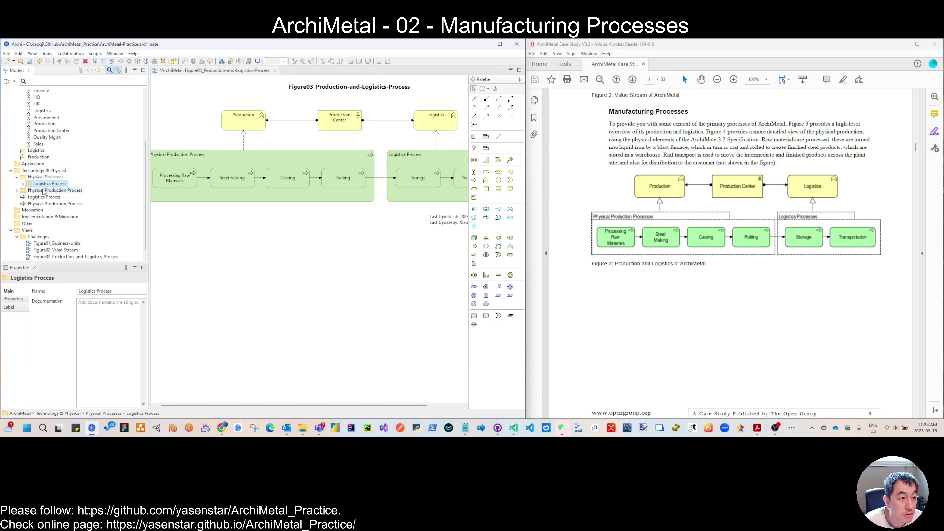
left_click(50, 203)
left_click(48, 190, "shift")
left_click_drag(47, 187, 45, 191)
left_click(22, 197)
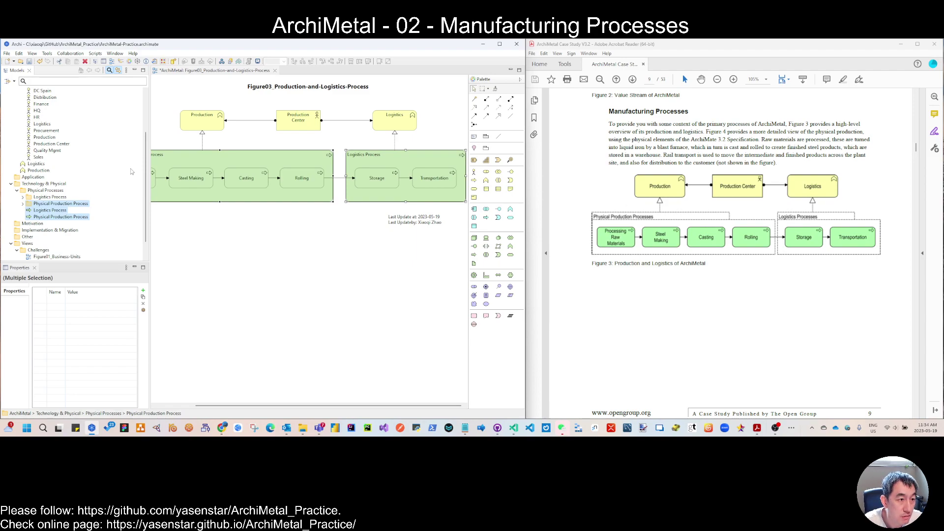
scroll(77, 182, "up", 3)
left_click(17, 111)
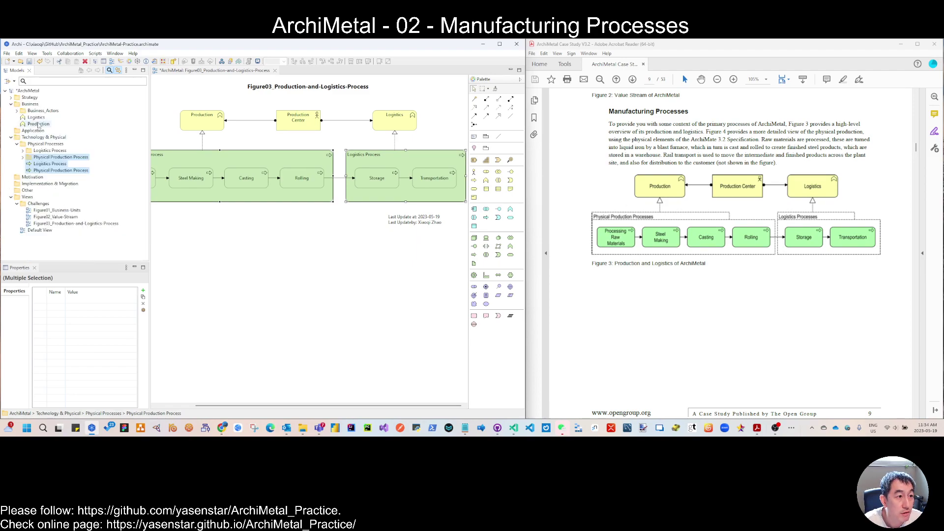
Step: Create a 'Business Functions' folder under Business
right_click(30, 103)
mouse_move(64, 110)
left_click(217, 111)
type("Business Function")
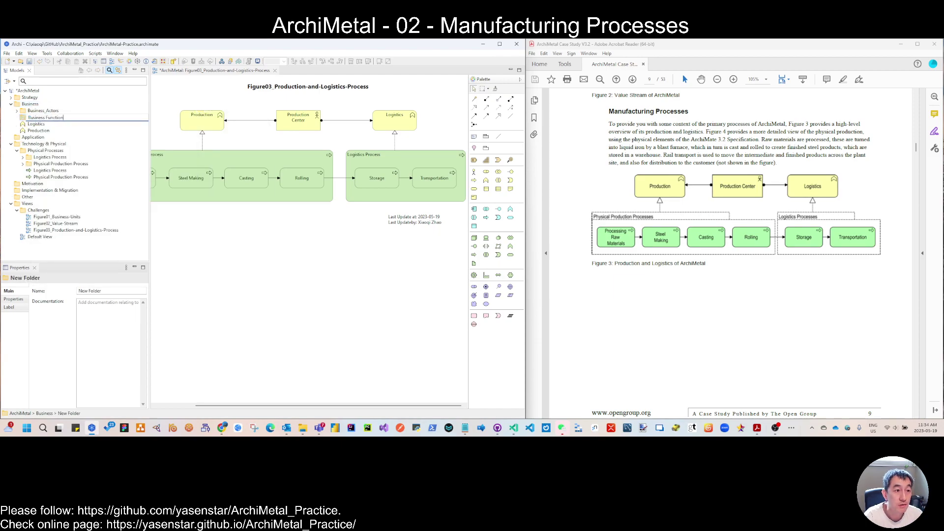
type("s")
key("Return")
Step: Move Logistics and Production into the Business Functions folder
left_click(36, 124)
left_click(40, 130, "ctrl")
left_click_drag(40, 131, 46, 117)
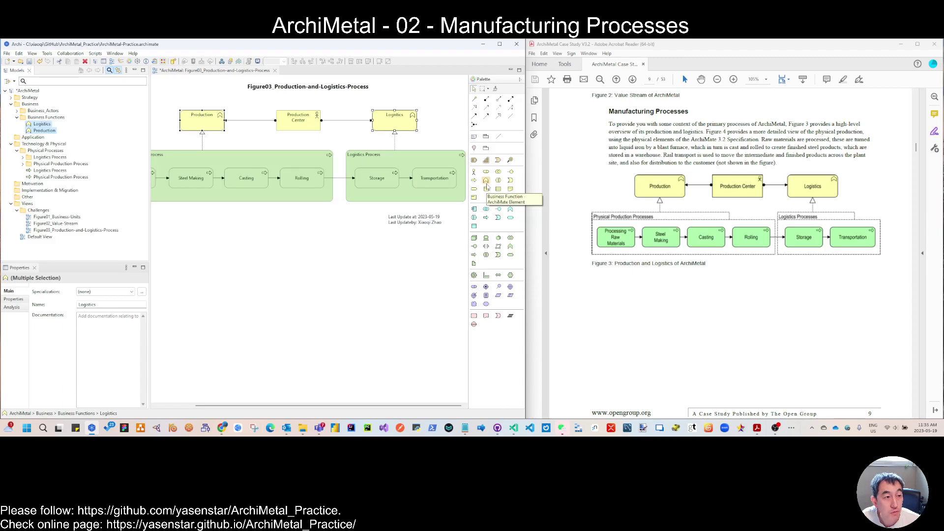
left_click(17, 118)
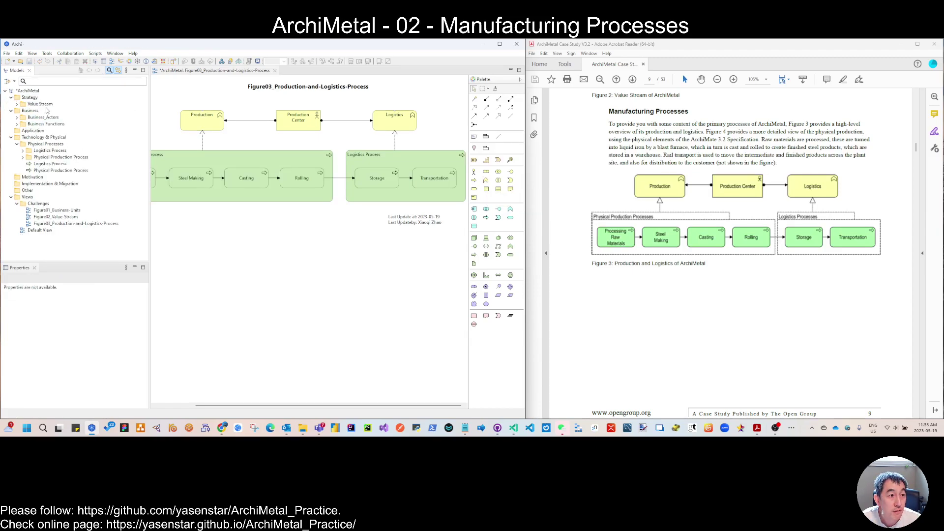
Step: Expand the Strategy, Value Stream, Produce Steel Products and Logistics Process folders in the model tree
left_click(11, 97)
left_click(16, 104)
left_click(22, 110)
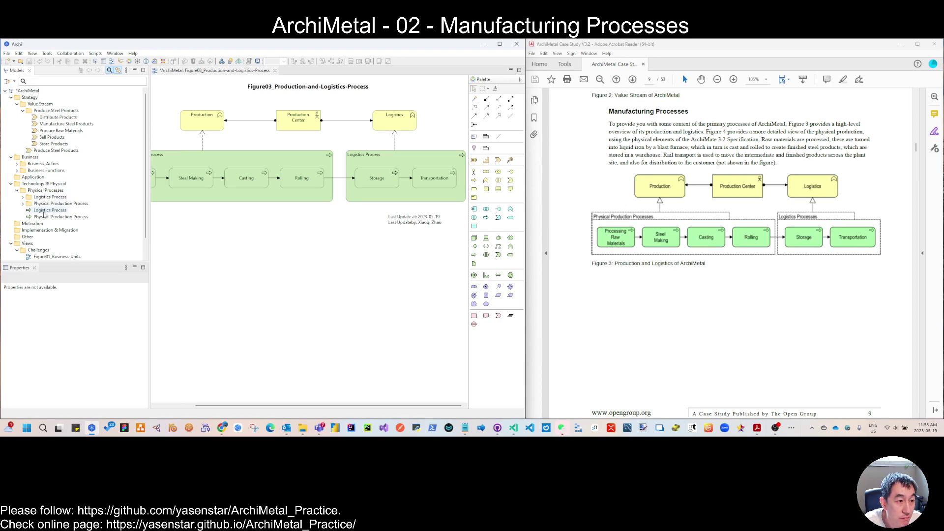
left_click(23, 197)
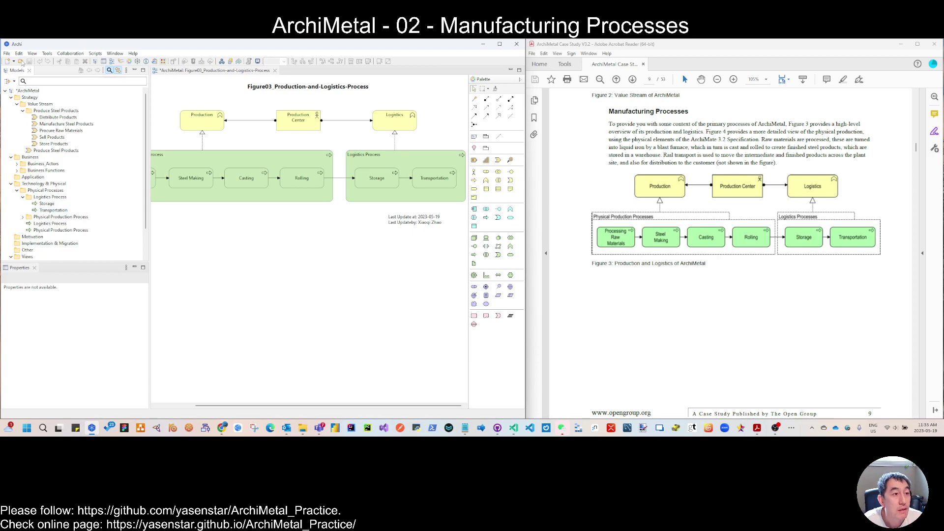
Step: Narrow the model tree to widen the Figure03 canvas, then select the Physical Production Process group and title note
left_click(212, 255)
left_click_drag(150, 195, 109, 199)
left_click_drag(442, 237, 91, 96)
left_click(161, 158)
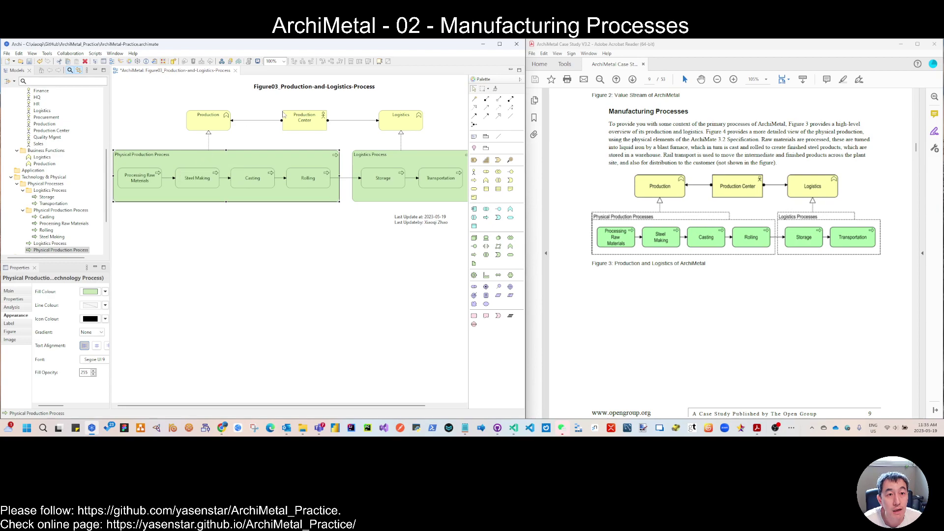
left_click(280, 93)
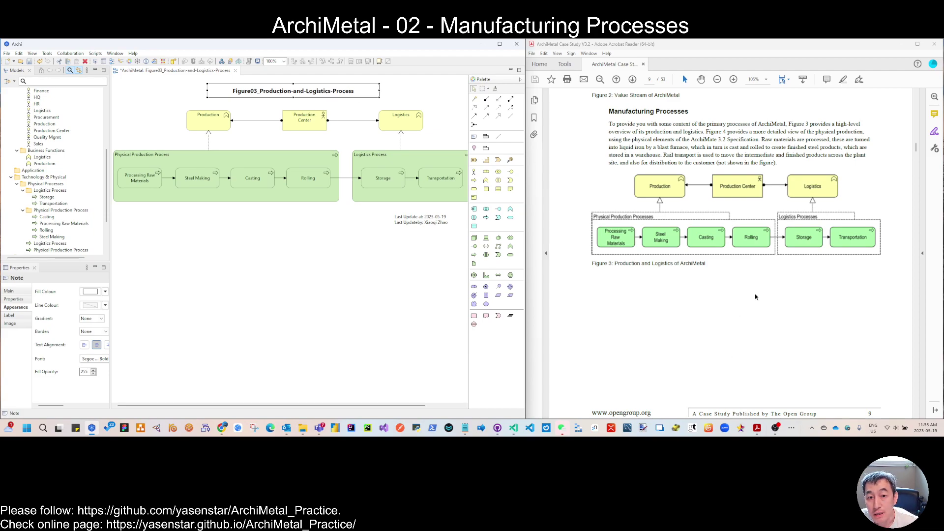
Step: Run the 'Add Last Updated Date to the View Property then reflect to Label' script so the note reads 2023/5/19
scroll(757, 297, "down", 1)
right_click(289, 255)
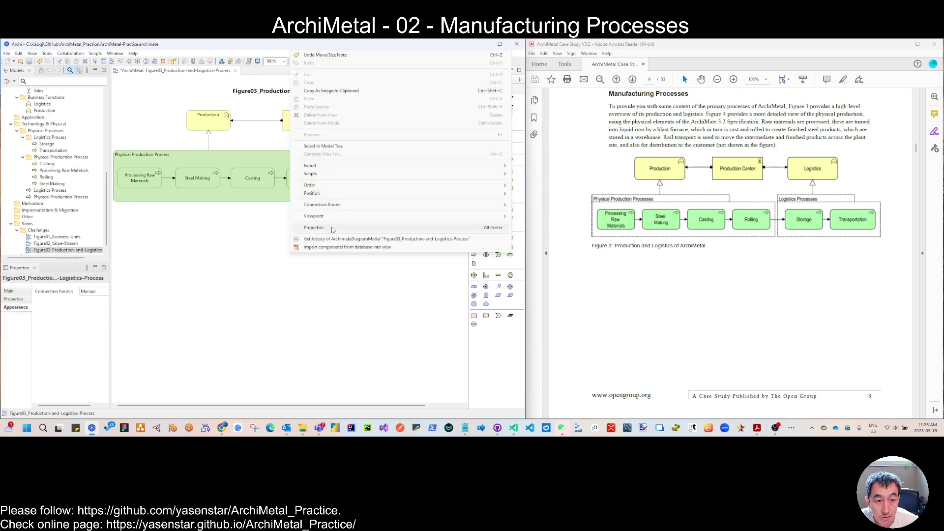
mouse_move(340, 179)
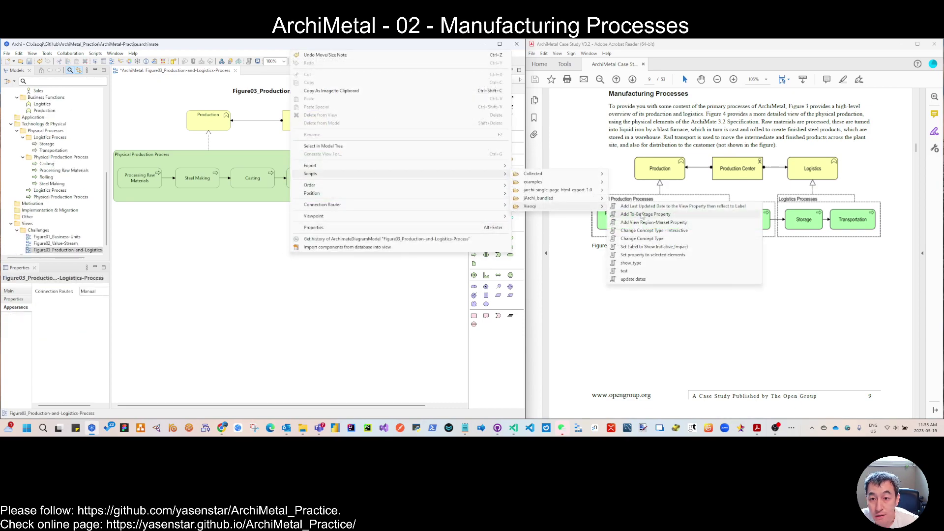
left_click(654, 206)
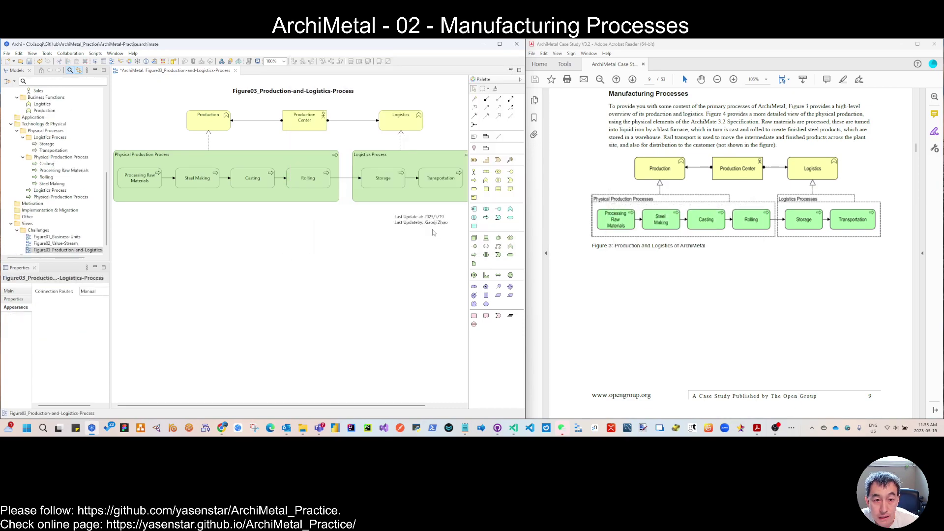
scroll(743, 295, "down", 2)
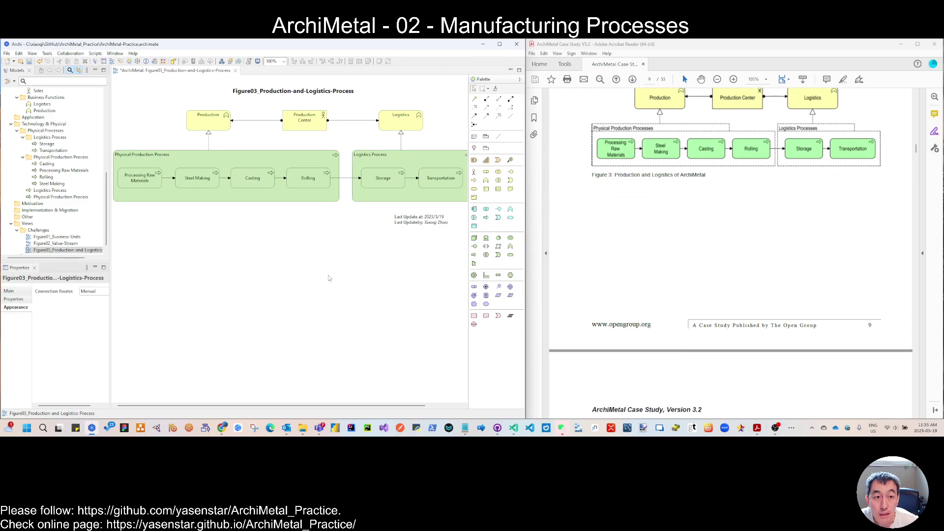
Step: Save the ArchiMetal-Practice model and scroll the PDF to page 10's Figure 4 Steel Production
left_click(29, 62)
scroll(705, 261, "down", 7)
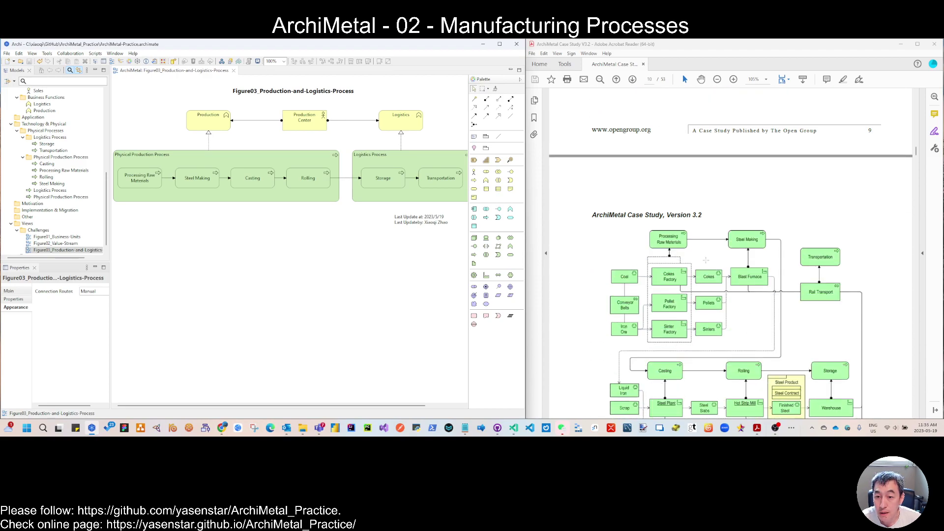